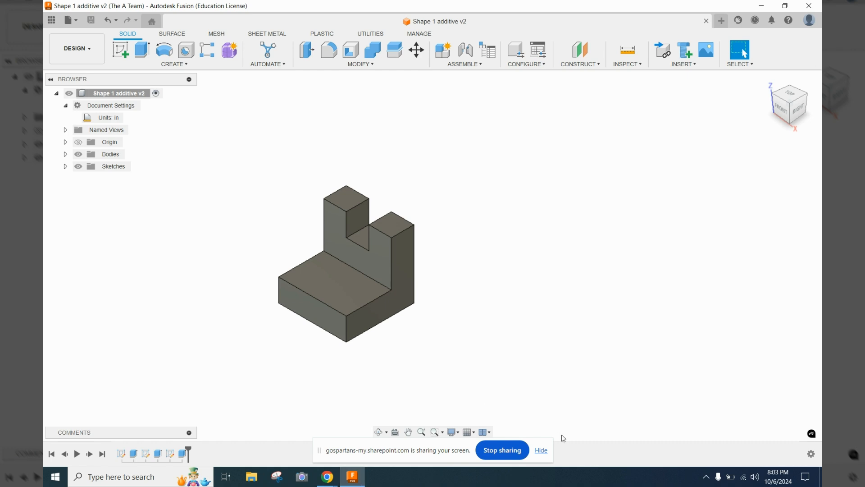
Switch to Chrome and view shape 1 in the IED Othrographic Drawings document.
{"action": "left_click", "coordinate": [548, 450]}
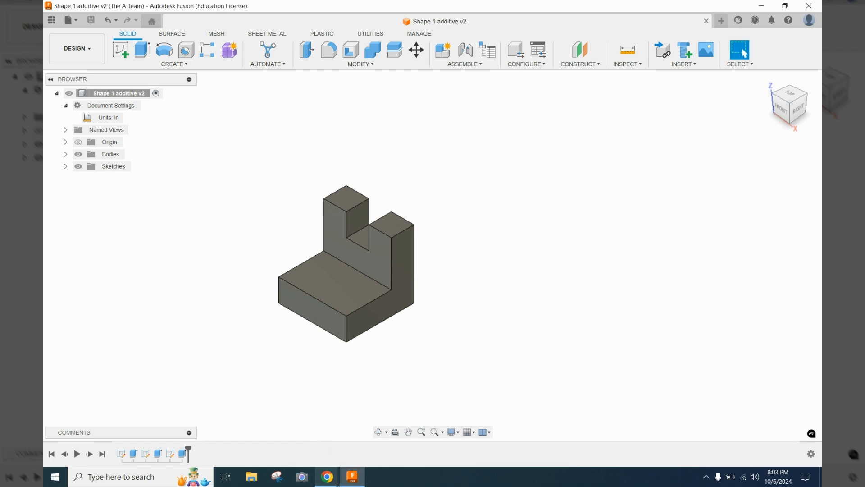
{"action": "left_click", "coordinate": [327, 477]}
{"action": "left_click", "coordinate": [305, 458]}
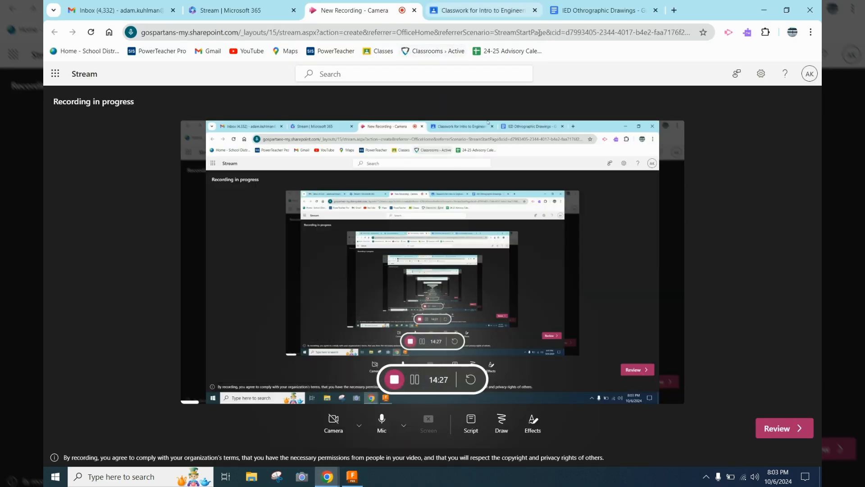
{"action": "left_click", "coordinate": [583, 14]}
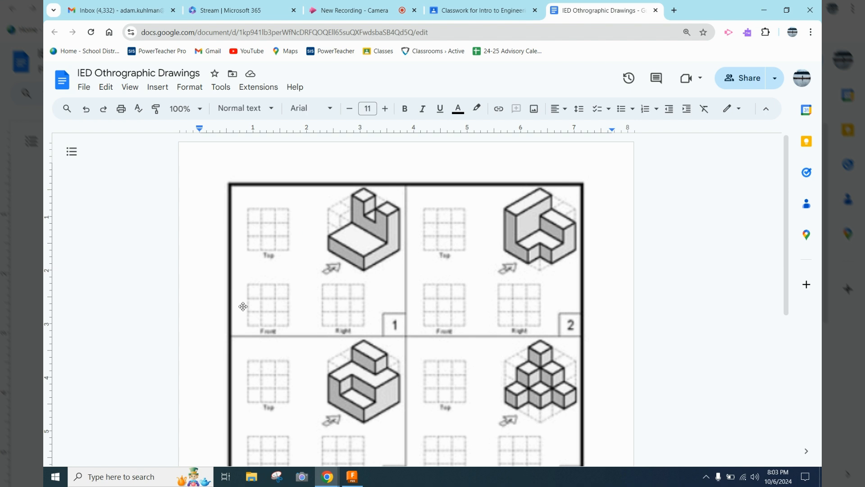
Switch back to Fusion, create a new design and save it as "Shape #1 Subtractive" in Fusion Practice Project.
{"action": "left_click", "coordinate": [352, 477]}
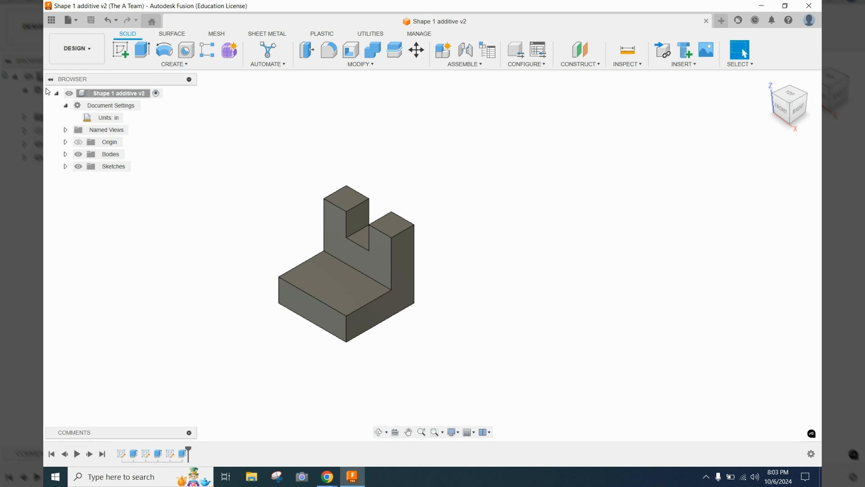
{"action": "left_click", "coordinate": [68, 21]}
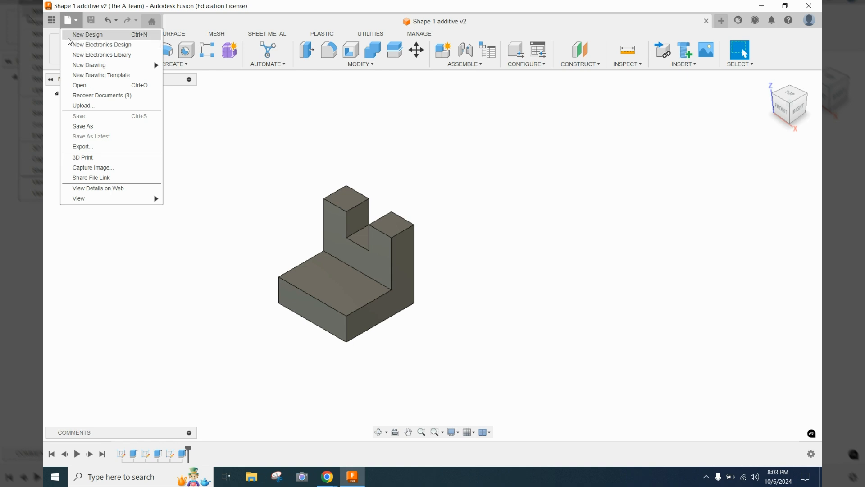
{"action": "left_click", "coordinate": [69, 38]}
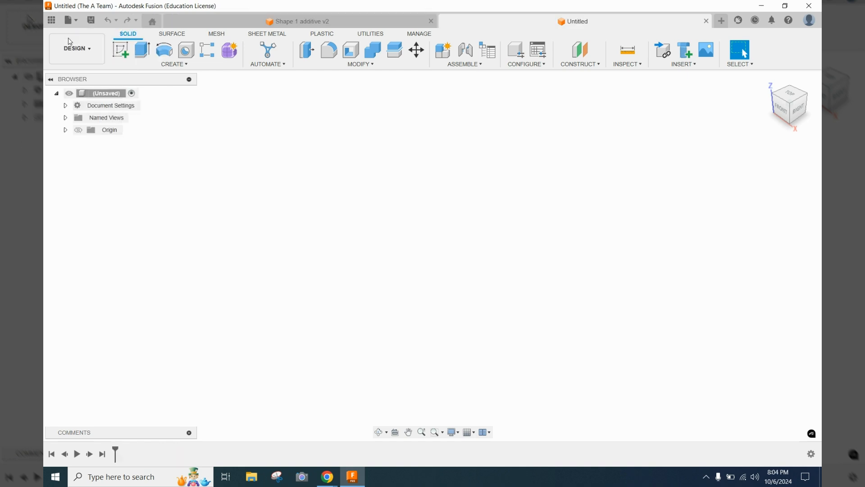
{"action": "left_click", "coordinate": [91, 22]}
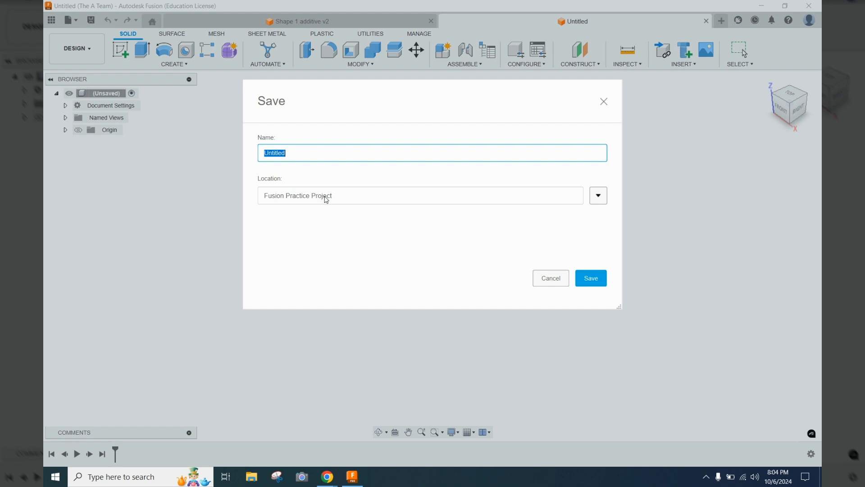
{"action": "type", "text": "Shape #1 Subtractice"}
{"action": "key", "text": "BackSpace"}
{"action": "key", "text": "BackSpace"}
{"action": "type", "text": "ve"}
{"action": "left_click", "coordinate": [592, 279]}
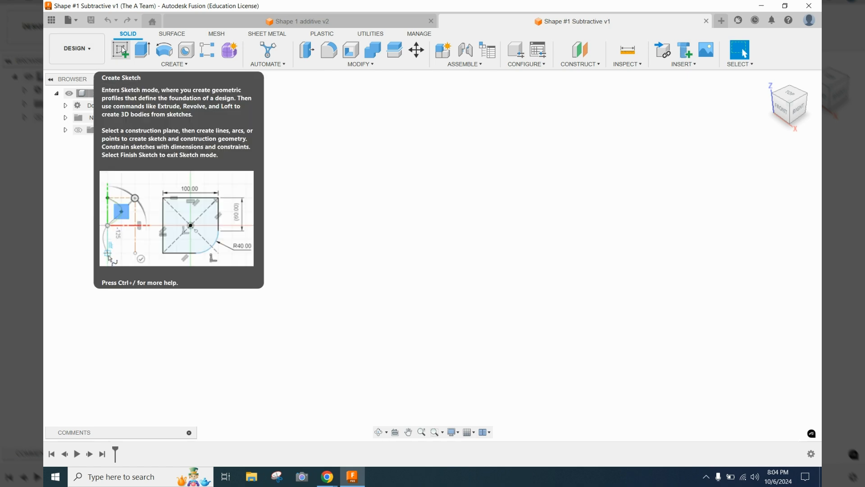
Start a sketch on the horizontal XY plane and draw a 3 in by 3 in two-point rectangle from the origin.
{"action": "left_click", "coordinate": [122, 50]}
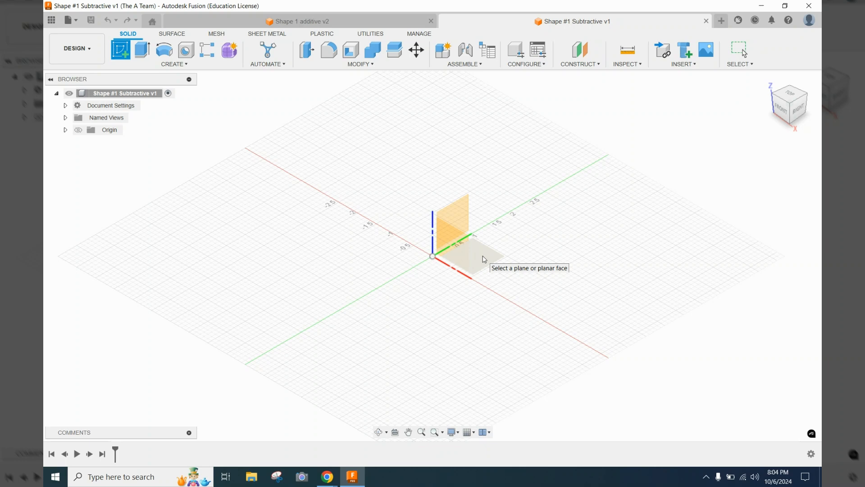
{"action": "left_click", "coordinate": [482, 255]}
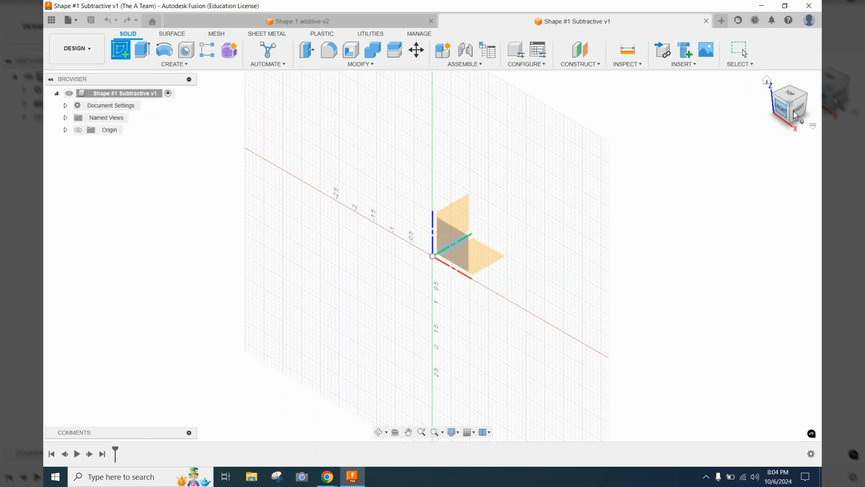
{"action": "left_click", "coordinate": [489, 244]}
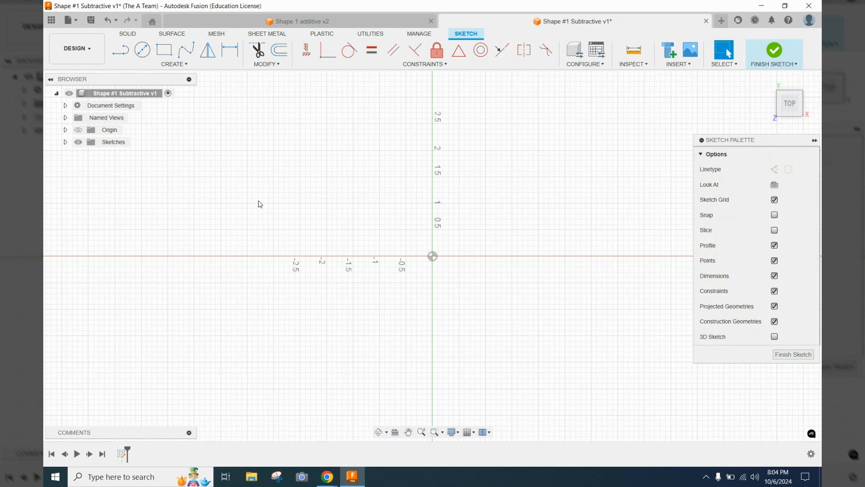
{"action": "left_click", "coordinate": [163, 51]}
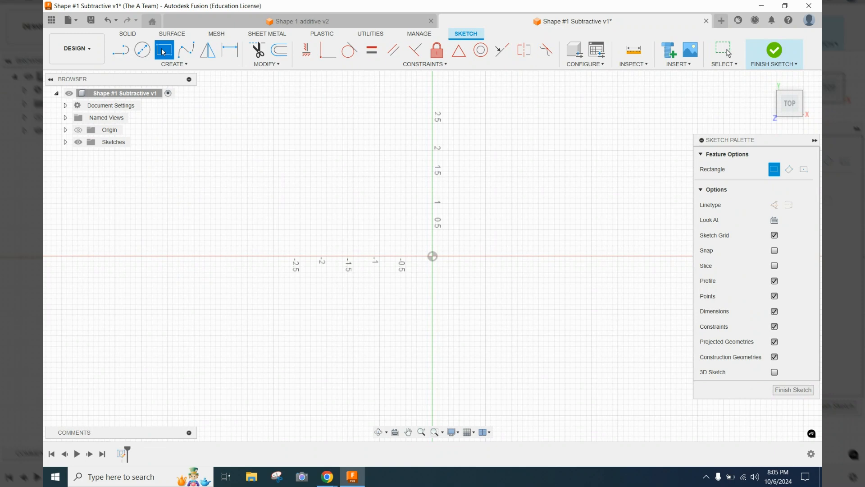
{"action": "left_click", "coordinate": [432, 256]}
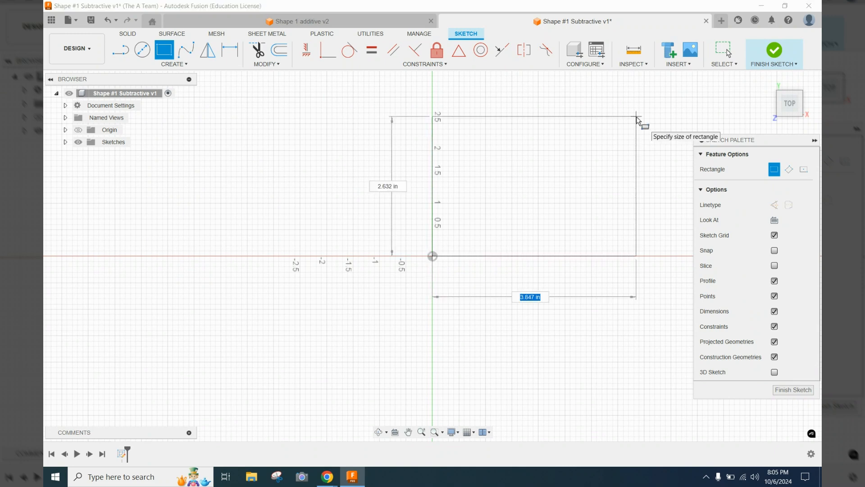
{"action": "key", "text": "Tab"}
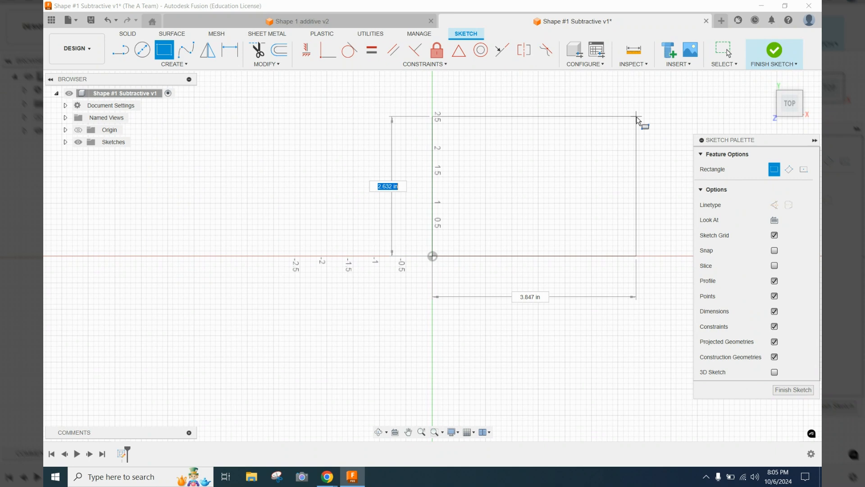
{"action": "key", "text": "Tab"}
{"action": "type", "text": "3"}
{"action": "key", "text": "Tab"}
{"action": "type", "text": "3"}
{"action": "key", "text": "Tab"}
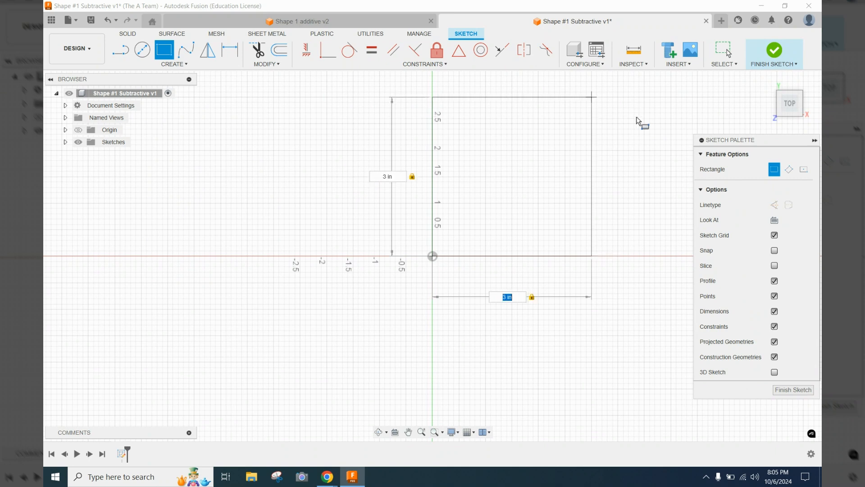
{"action": "key", "text": "Return"}
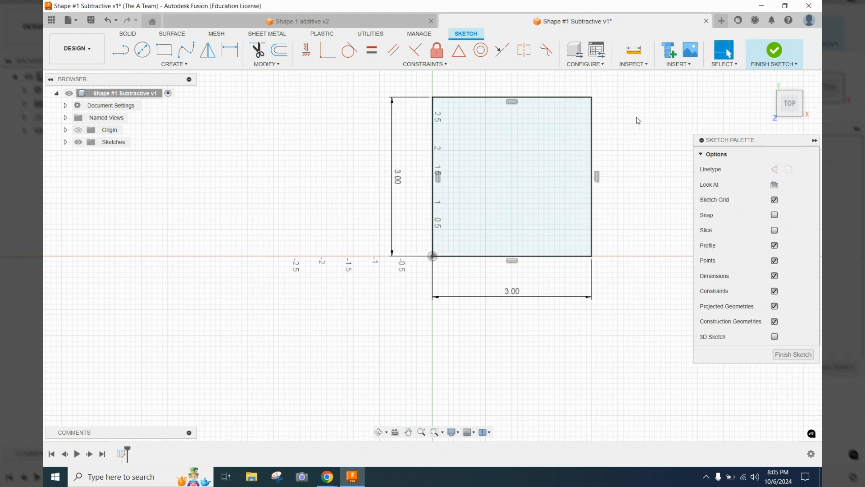
Re-enter 3 in as the square's vertical dimension.
{"action": "double_click", "coordinate": [397, 186]}
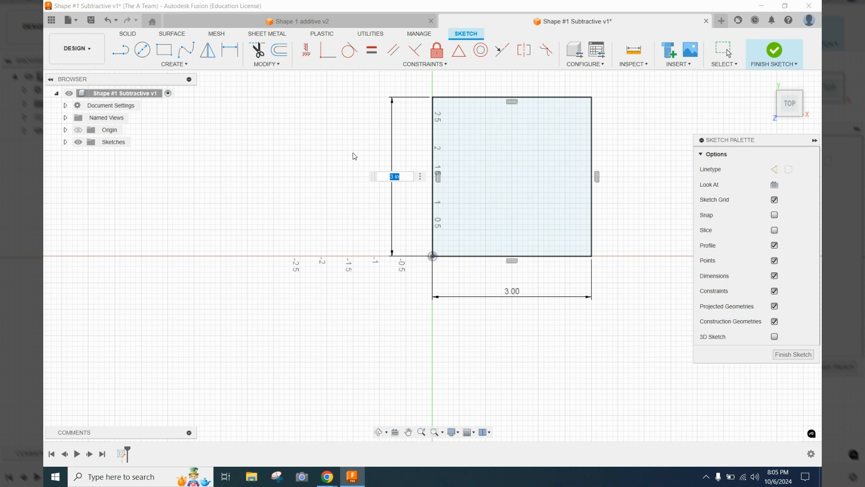
{"action": "key", "text": "BackSpace"}
{"action": "type", "text": "3"}
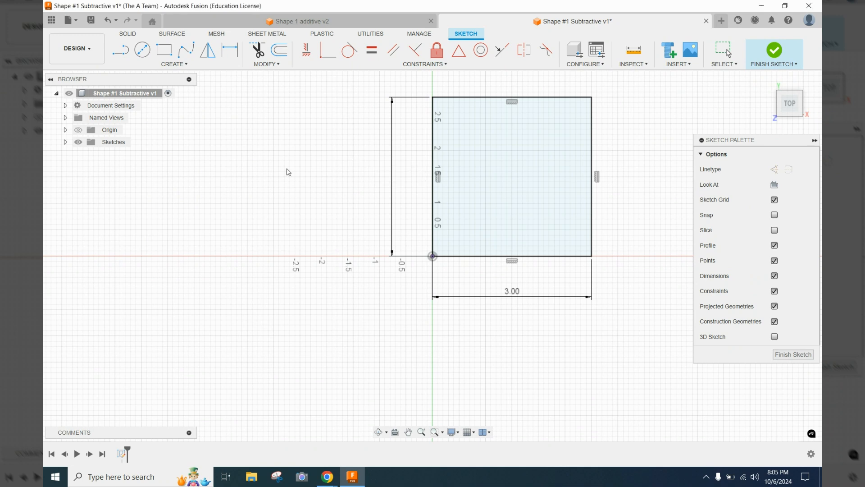
{"action": "key", "text": "Return"}
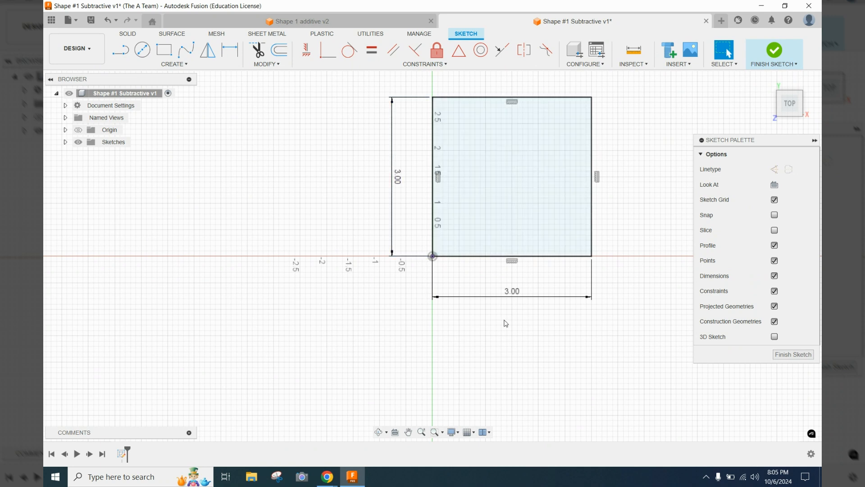
Delete the square's horizontal dimension and add a new 3 in dimension below its bottom edge.
{"action": "right_click", "coordinate": [522, 294]}
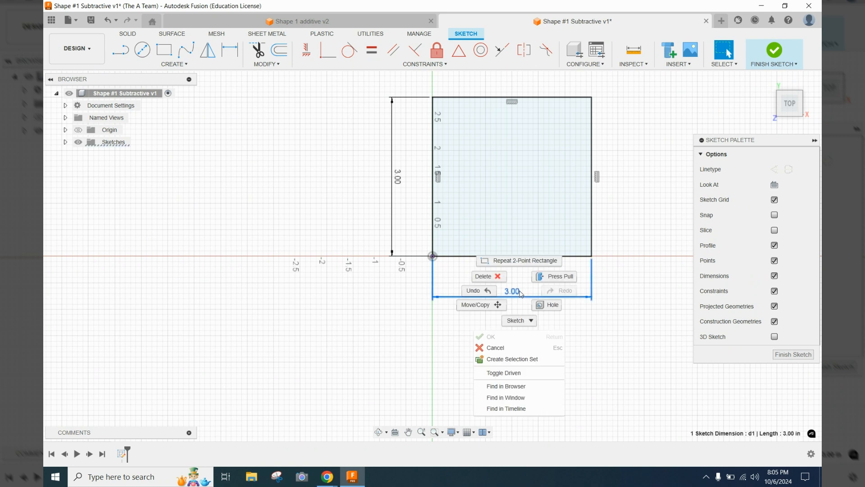
{"action": "left_click", "coordinate": [489, 276]}
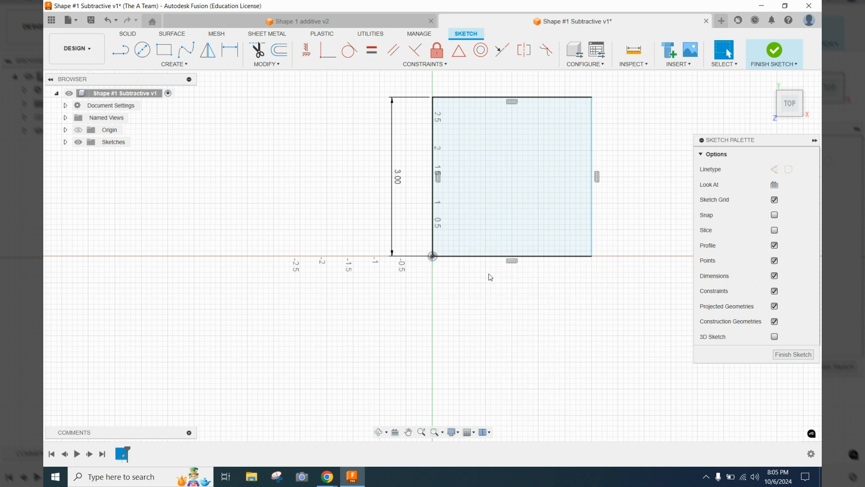
{"action": "left_click", "coordinate": [231, 49]}
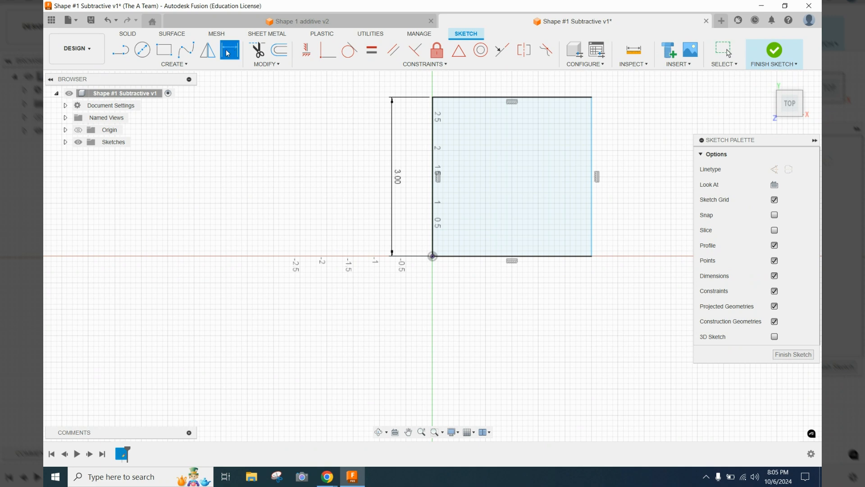
{"action": "left_click", "coordinate": [185, 66]}
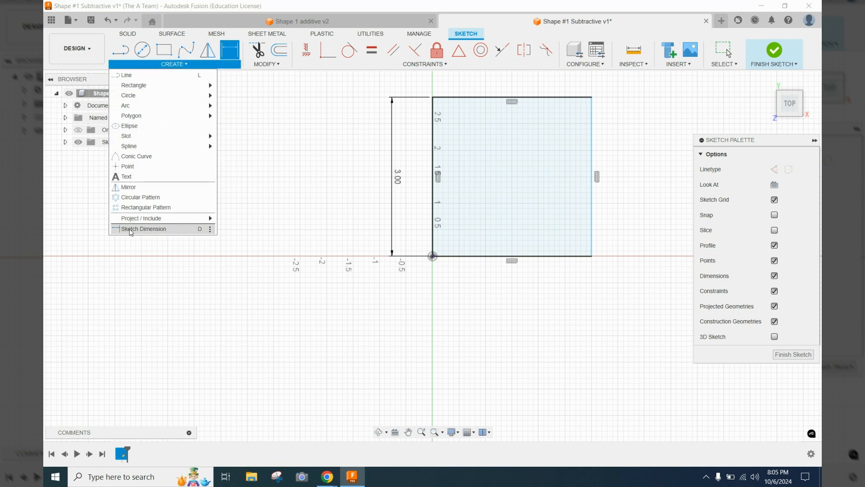
{"action": "left_click", "coordinate": [144, 229]}
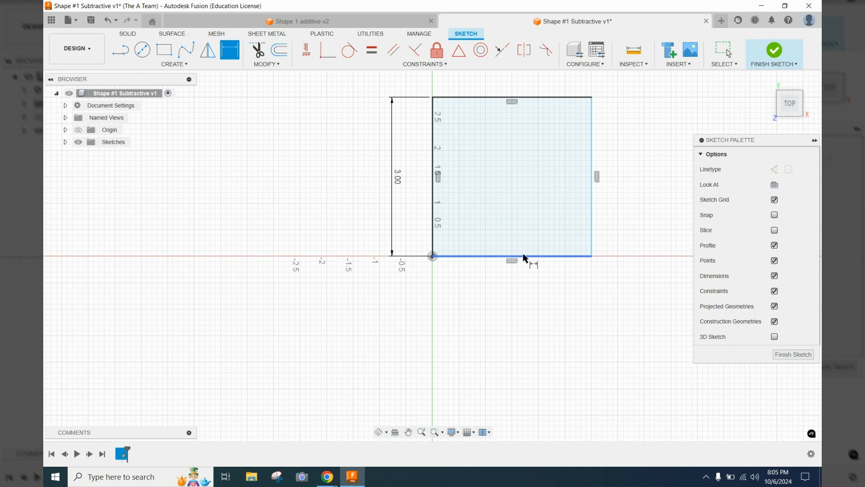
{"action": "left_click", "coordinate": [492, 256]}
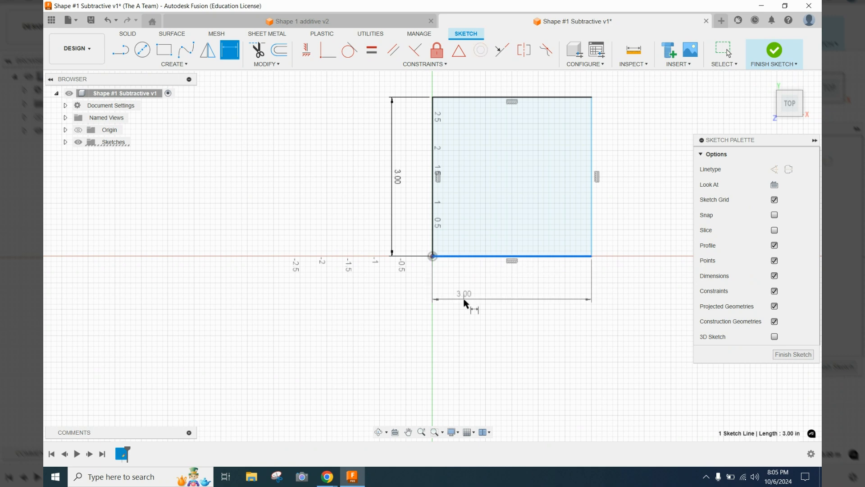
{"action": "left_click", "coordinate": [491, 301]}
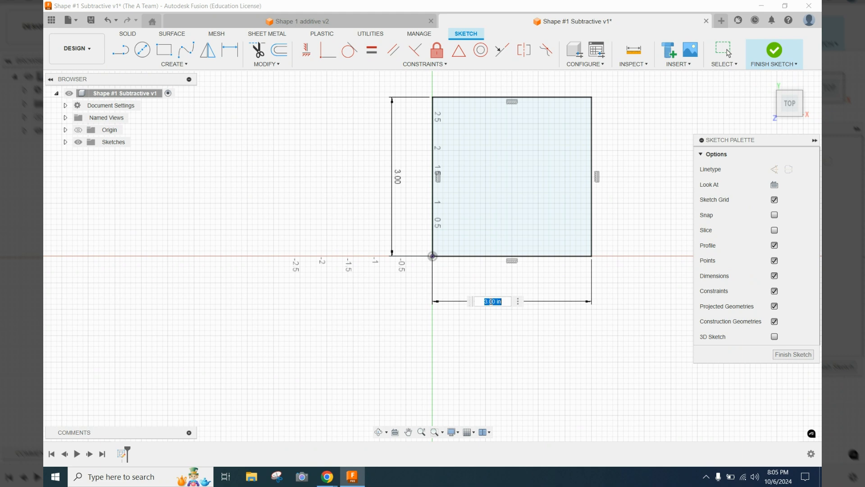
{"action": "key", "text": "Return"}
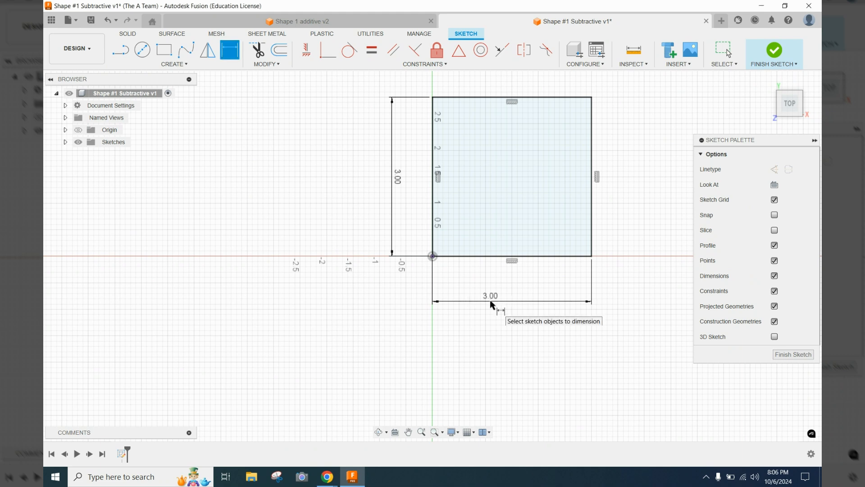
Finish the sketch and extrude the square profile 3 in upward as a new body.
{"action": "left_click", "coordinate": [774, 51]}
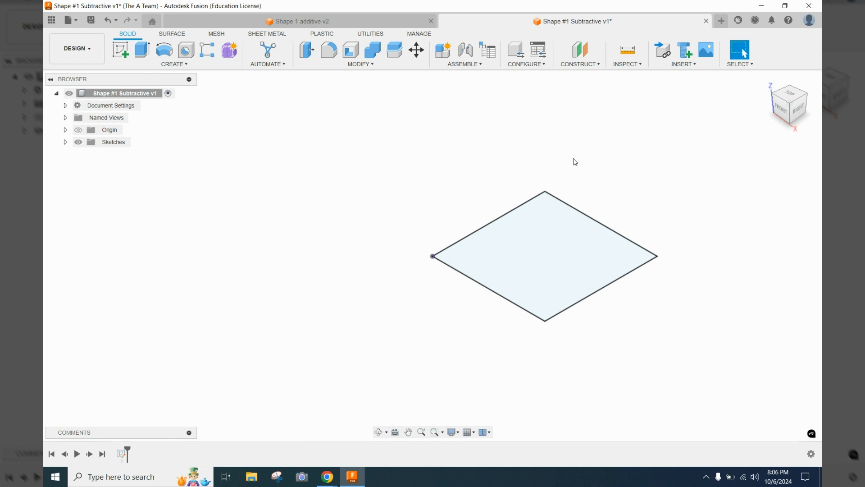
{"action": "left_click", "coordinate": [141, 57]}
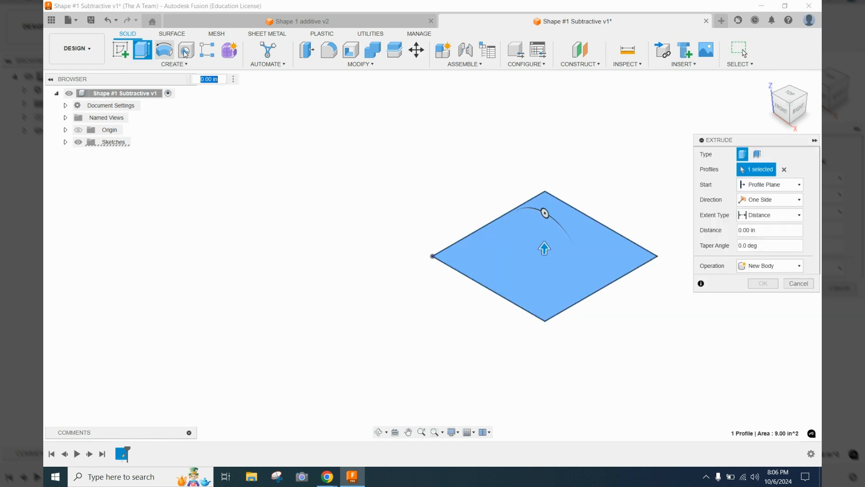
{"action": "type", "text": "3"}
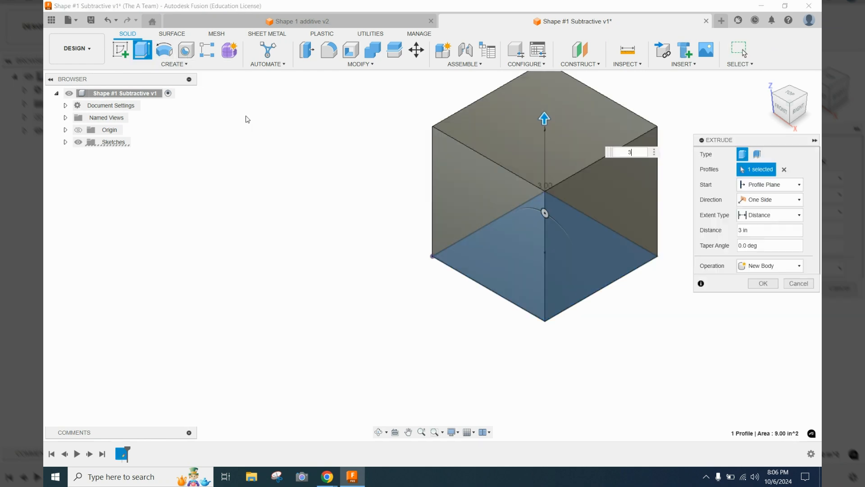
{"action": "key", "text": "Return"}
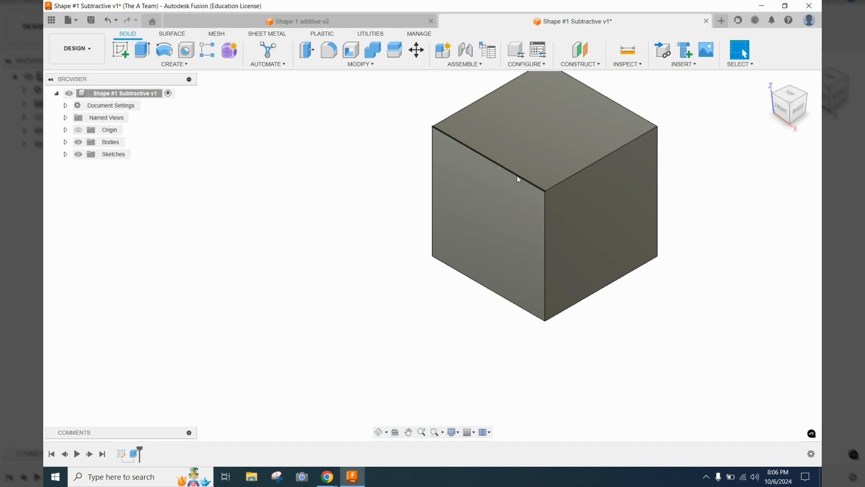
Sketch a 2 in by 2 in two-point rectangle on the cube's right face, starting from its upper front corner.
{"action": "left_click", "coordinate": [120, 53]}
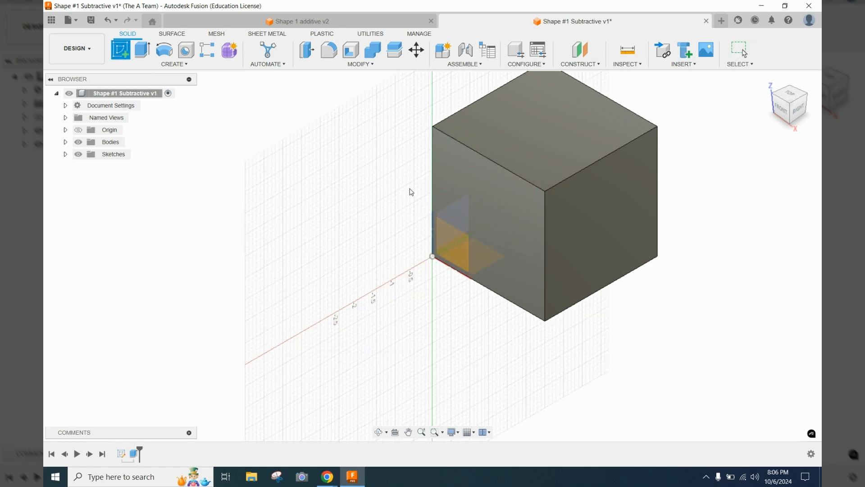
{"action": "left_click", "coordinate": [582, 207]}
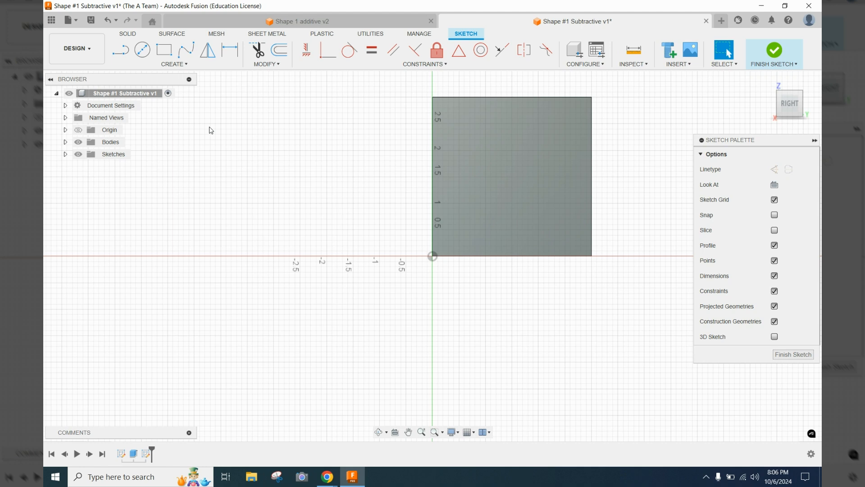
{"action": "left_click", "coordinate": [165, 51]}
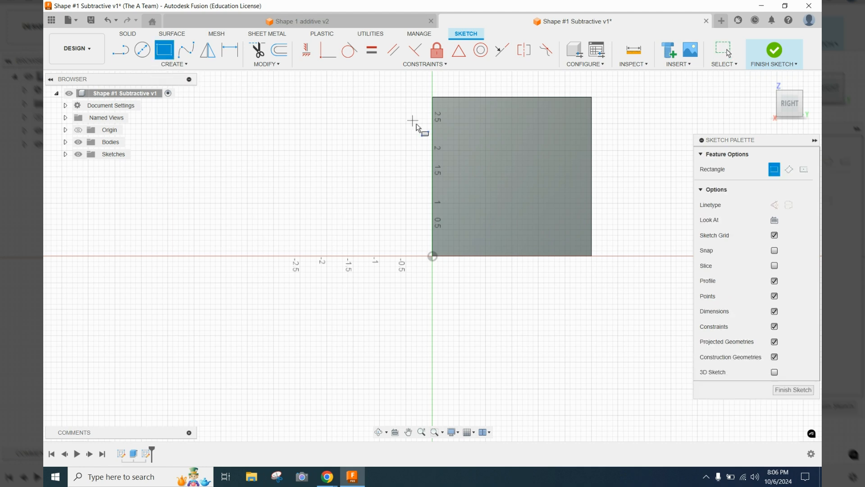
{"action": "left_click", "coordinate": [436, 99]}
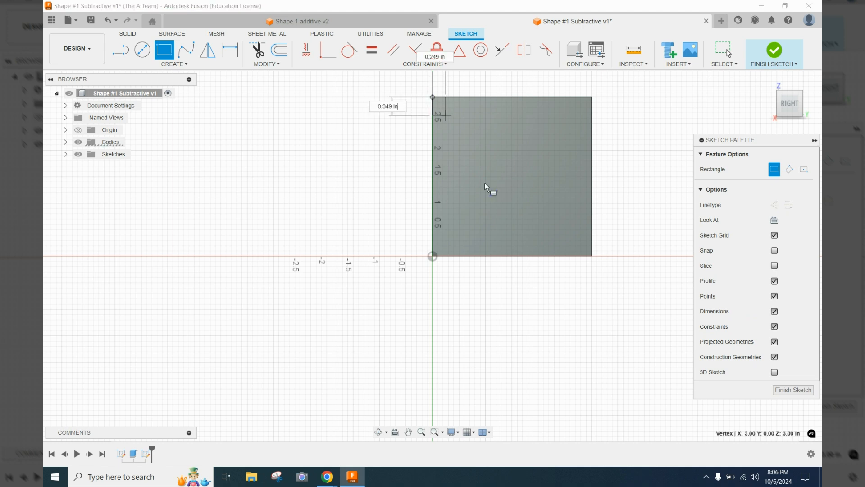
{"action": "type", "text": "2"}
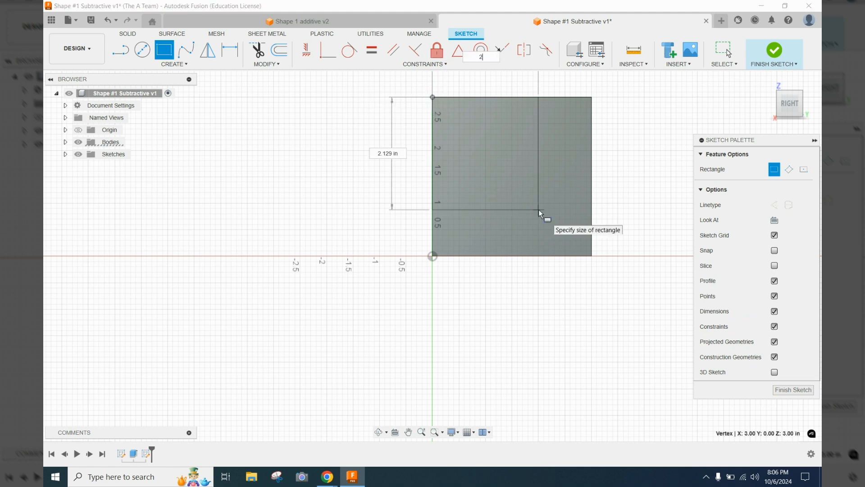
{"action": "key", "text": "Tab"}
{"action": "type", "text": "2"}
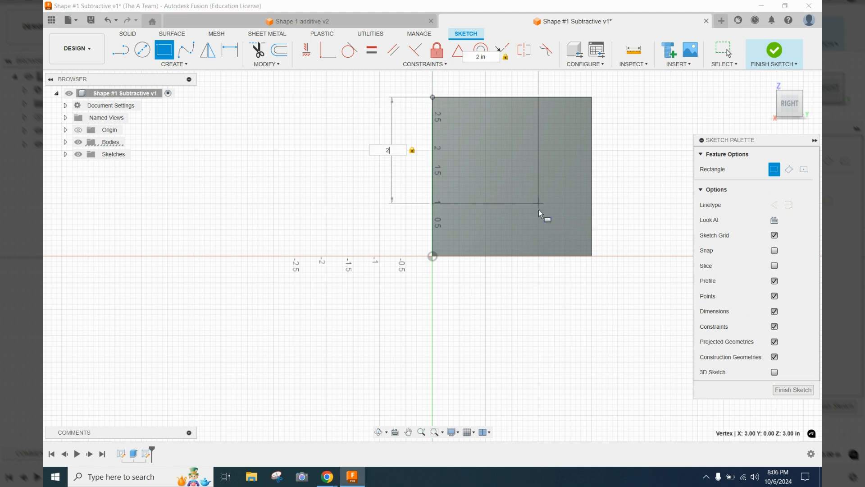
{"action": "key", "text": "Return"}
{"action": "key", "text": "Escape"}
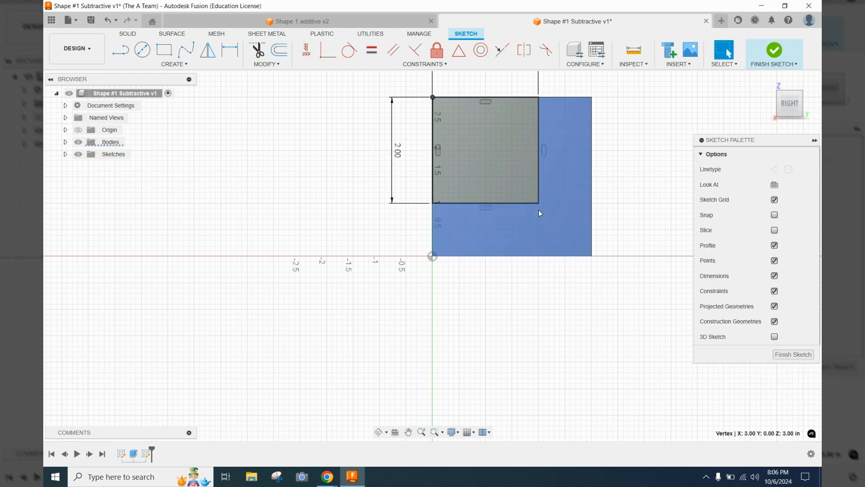
Finish the sketch and extrude the 2 in square as a Cut with extent All, flipped to pass through the cube.
{"action": "left_click", "coordinate": [774, 52]}
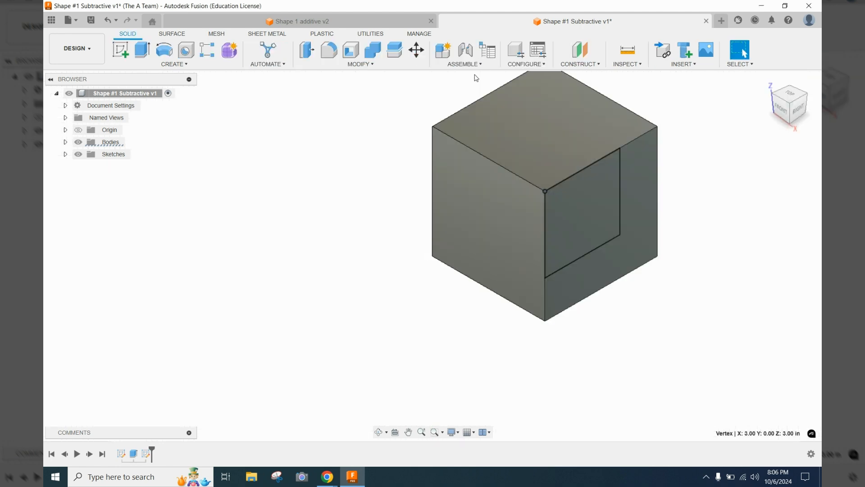
{"action": "left_click", "coordinate": [143, 51]}
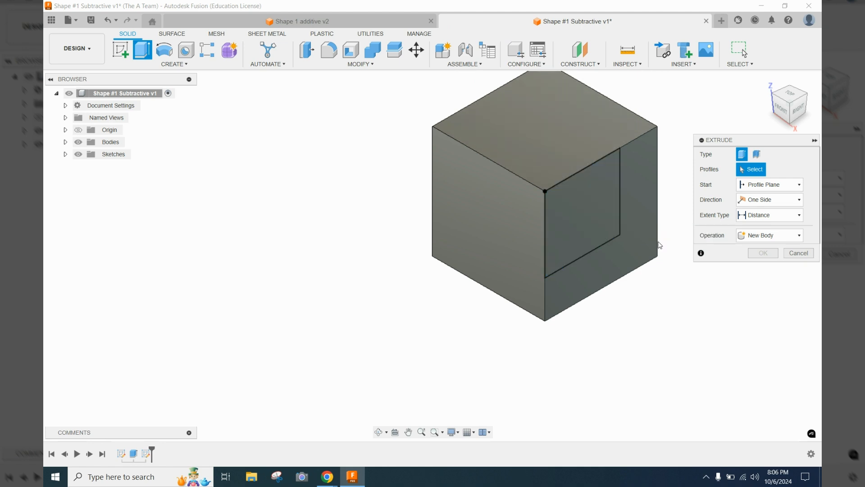
{"action": "left_click", "coordinate": [569, 218]}
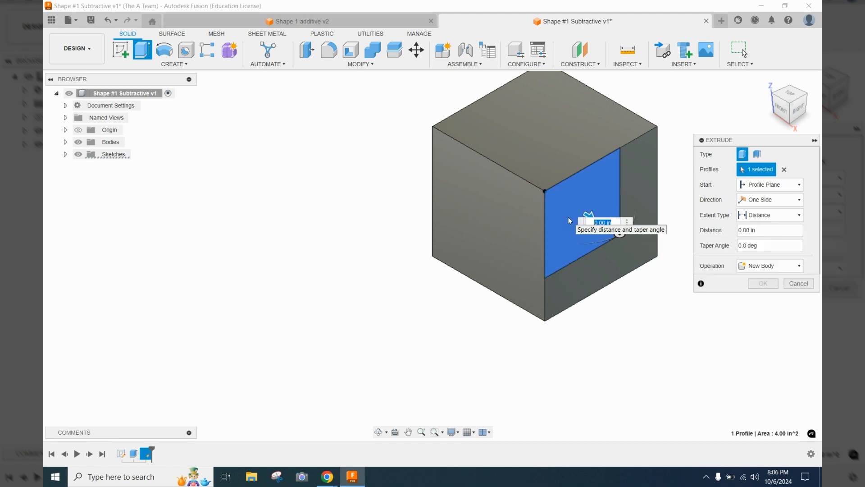
{"action": "left_click", "coordinate": [767, 267]}
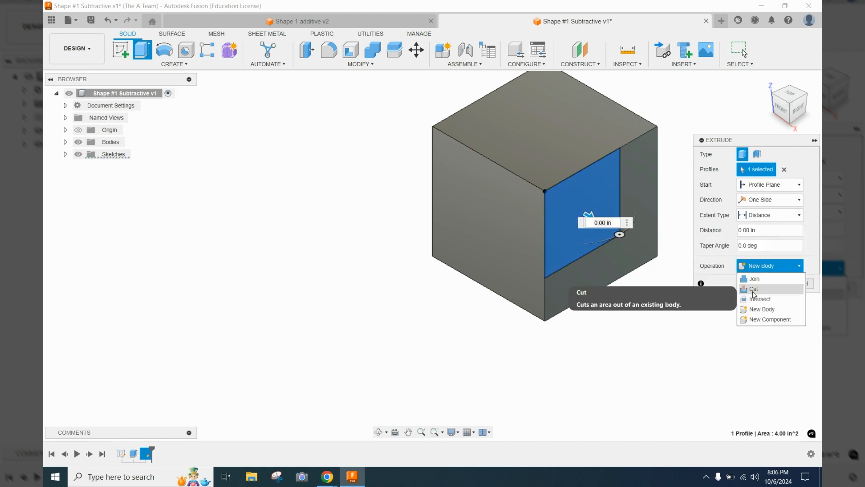
{"action": "left_click", "coordinate": [754, 289]}
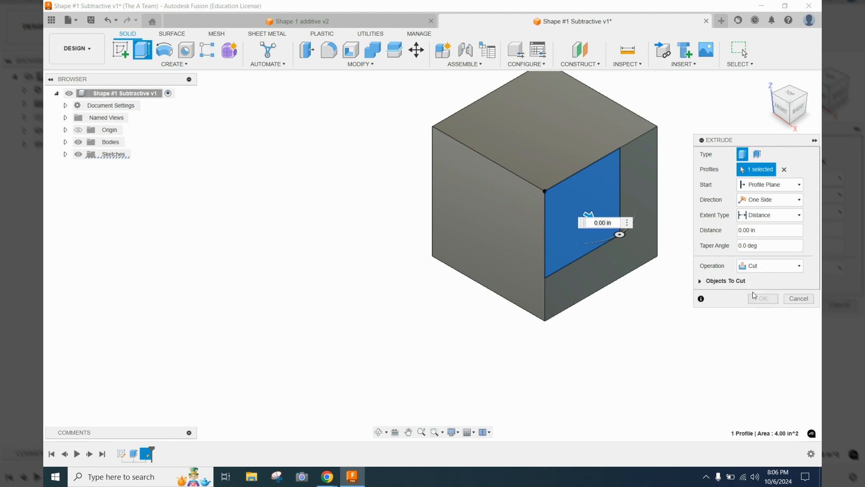
{"action": "left_click", "coordinate": [755, 221]}
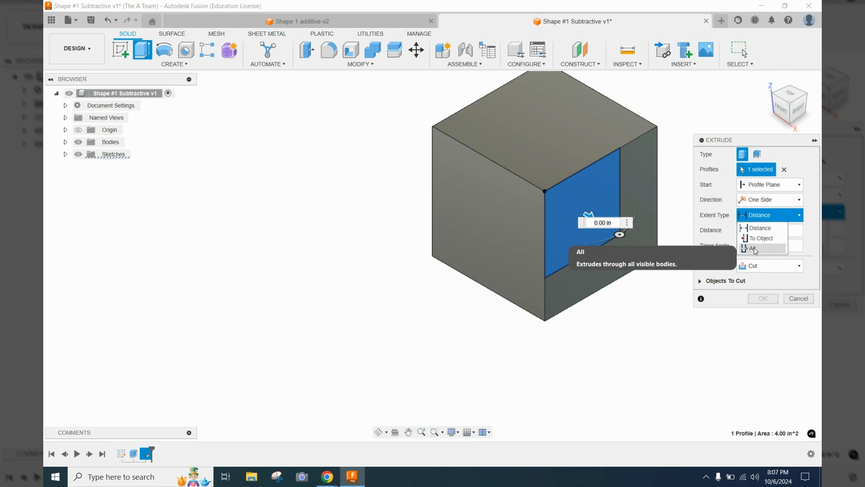
{"action": "left_click", "coordinate": [756, 249]}
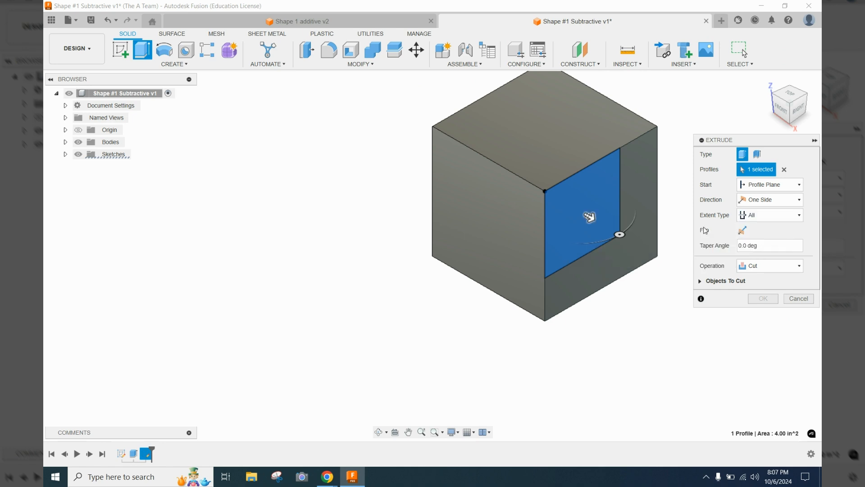
{"action": "left_click", "coordinate": [742, 231]}
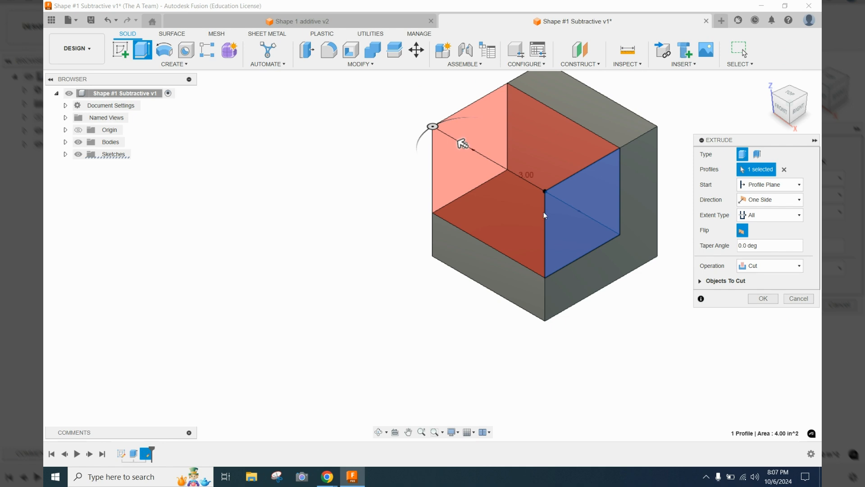
{"action": "left_click", "coordinate": [742, 232]}
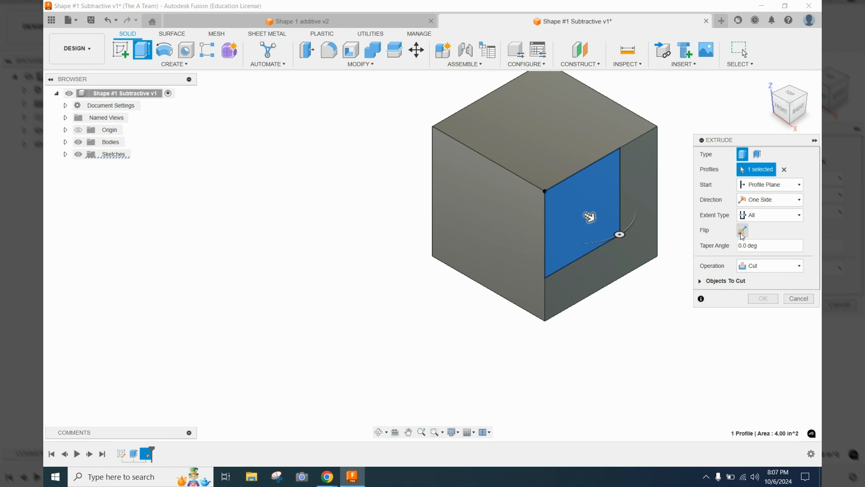
{"action": "left_click", "coordinate": [742, 232]}
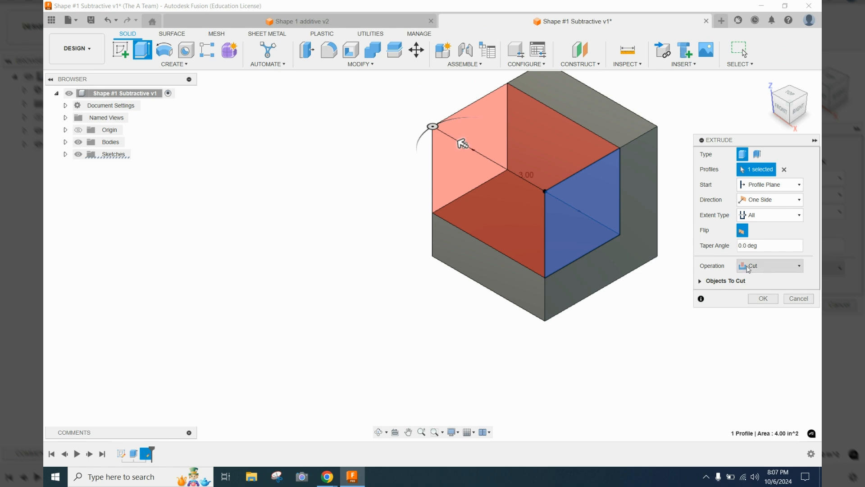
{"action": "left_click", "coordinate": [756, 303]}
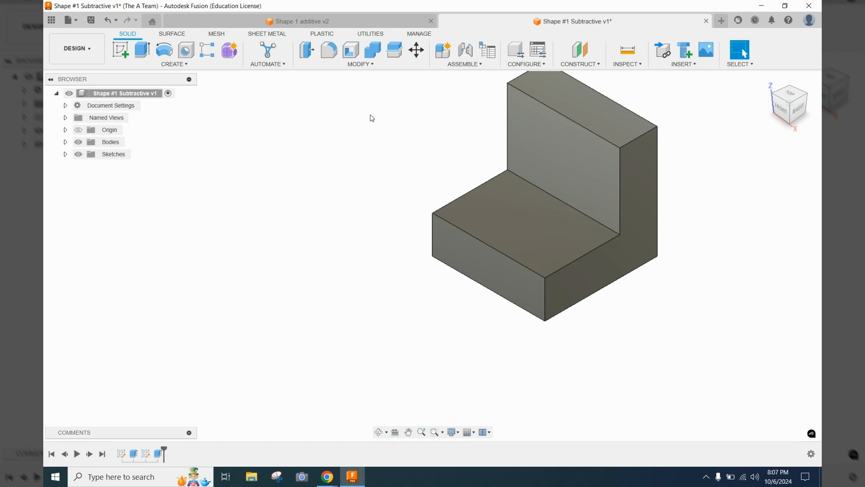
Start a sketch on the front face of the upright wall and check shape 1 in the Google Docs orthographic drawings worksheet.
{"action": "left_click", "coordinate": [121, 49]}
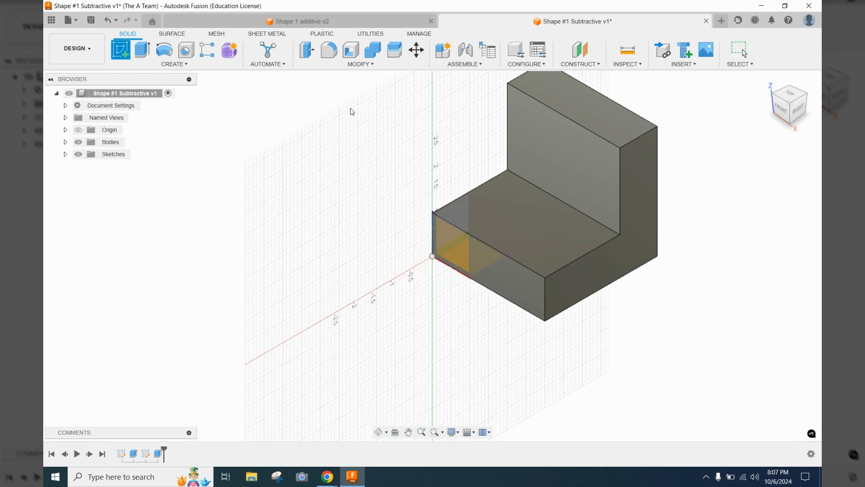
{"action": "left_click", "coordinate": [554, 140]}
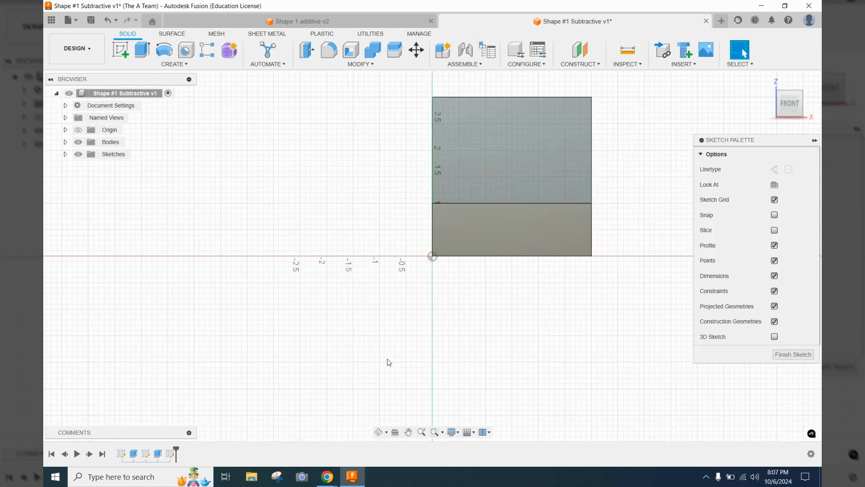
{"action": "left_click", "coordinate": [333, 483]}
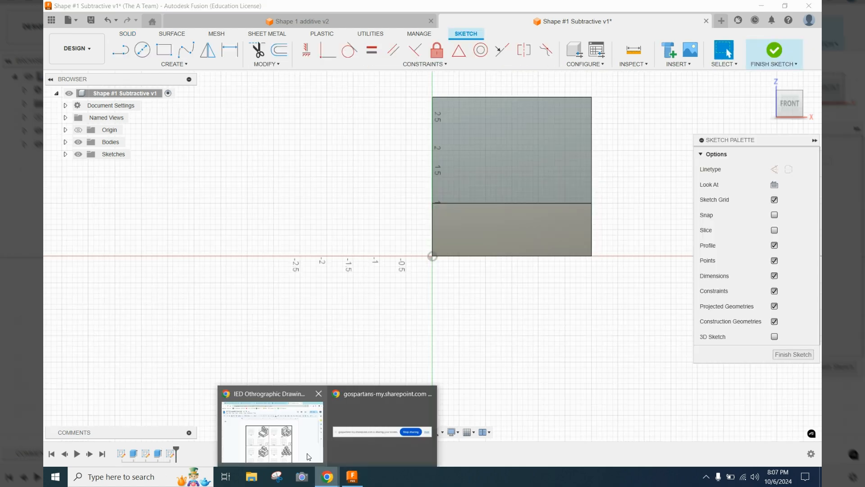
{"action": "left_click", "coordinate": [309, 457]}
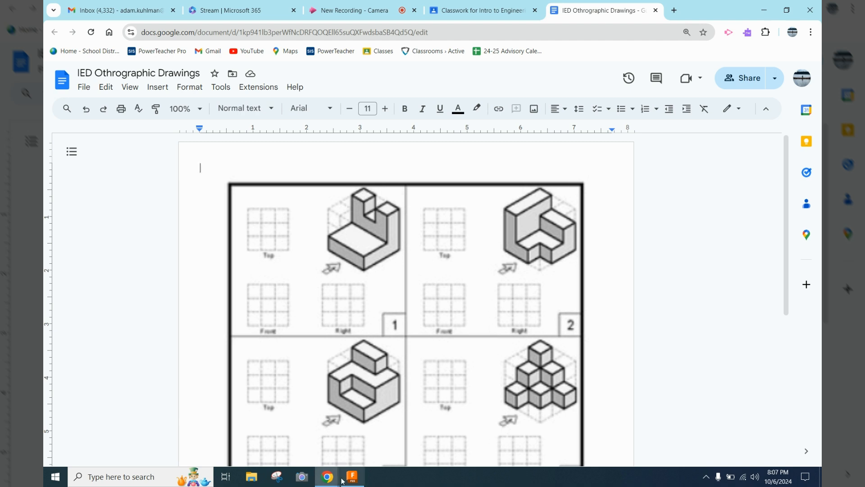
{"action": "left_click", "coordinate": [356, 482]}
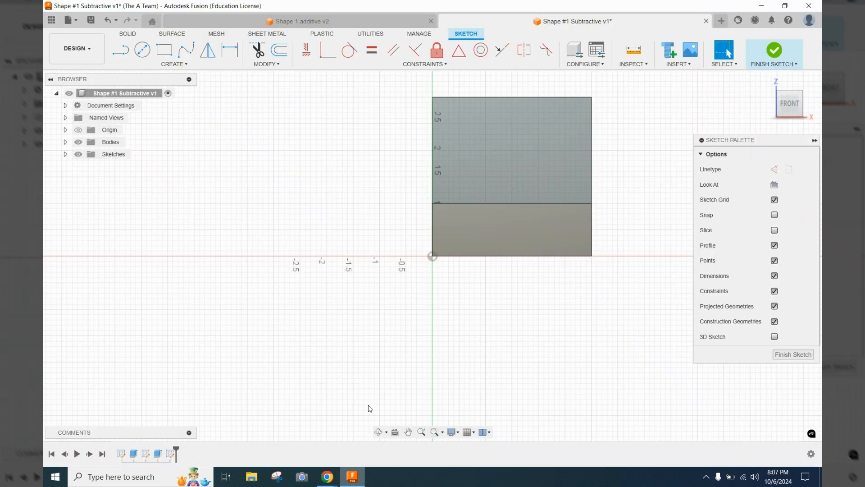
Draw a 1 in by 1 in two-point rectangle hanging from the upright wall's top edge, away from its corners.
{"action": "left_click", "coordinate": [164, 50]}
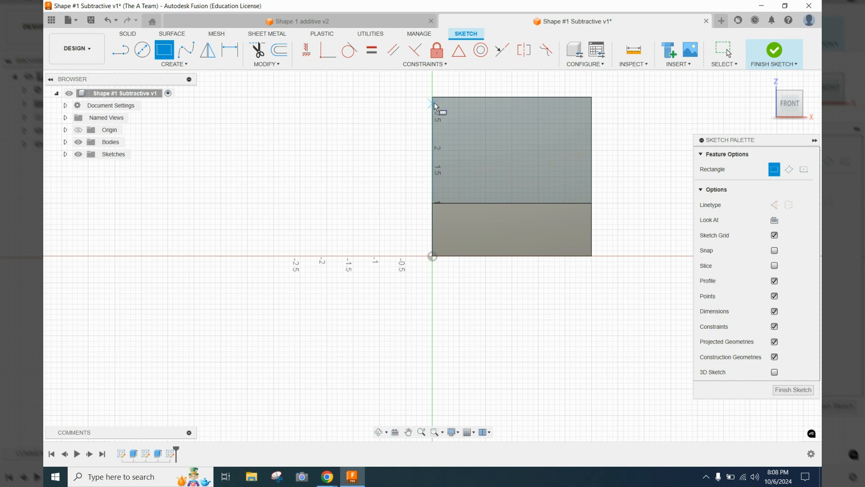
{"action": "left_click", "coordinate": [467, 99]}
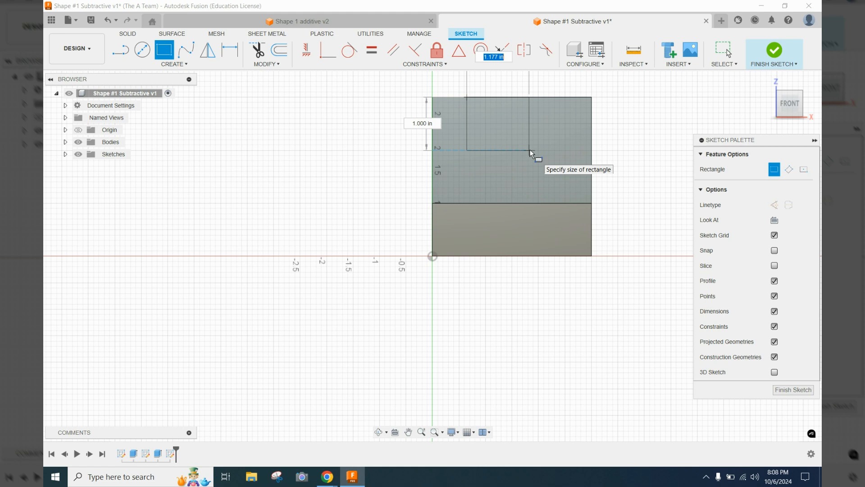
{"action": "type", "text": "1"}
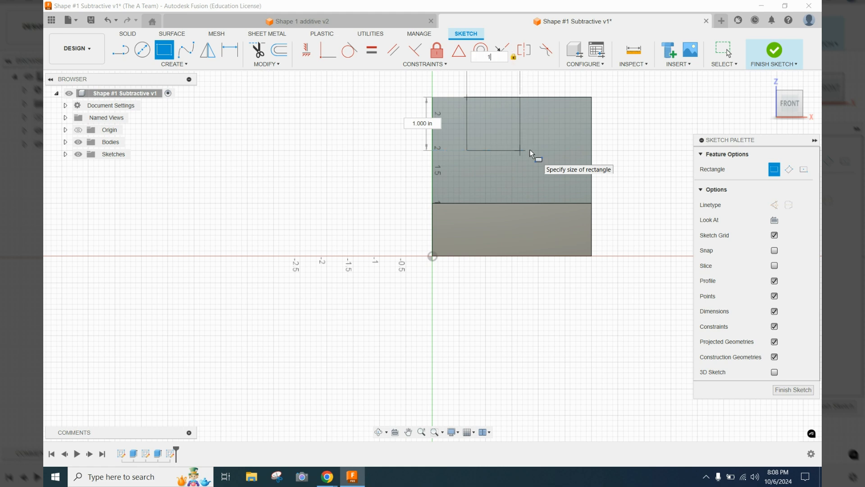
{"action": "key", "text": "Tab"}
{"action": "type", "text": "1"}
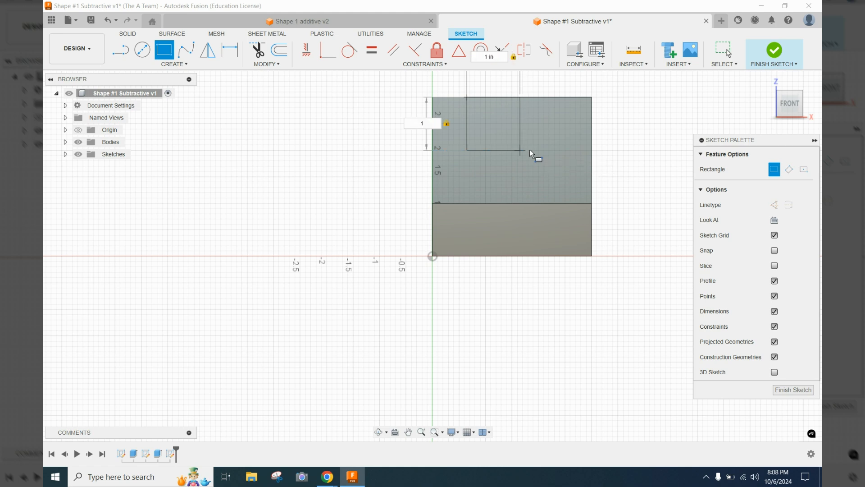
{"action": "key", "text": "Return"}
{"action": "key", "text": "Escape"}
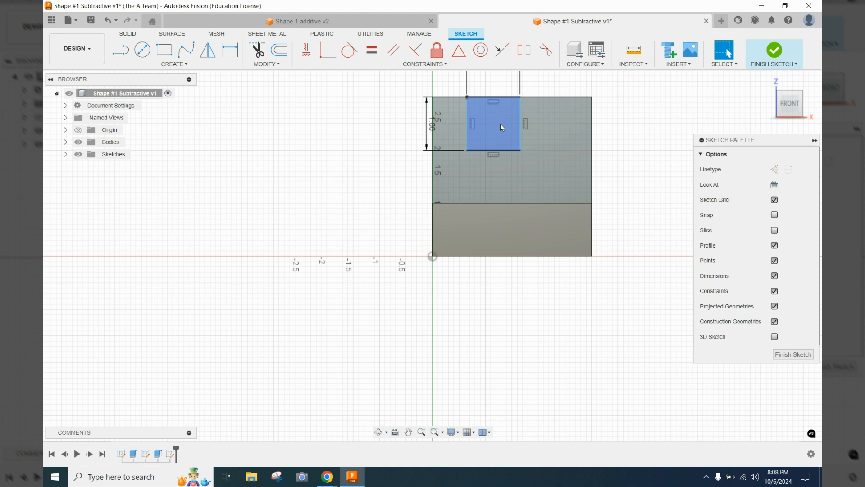
Dimension the square's left side 1 in from the left edge of the upright wall.
{"action": "left_click", "coordinate": [225, 58]}
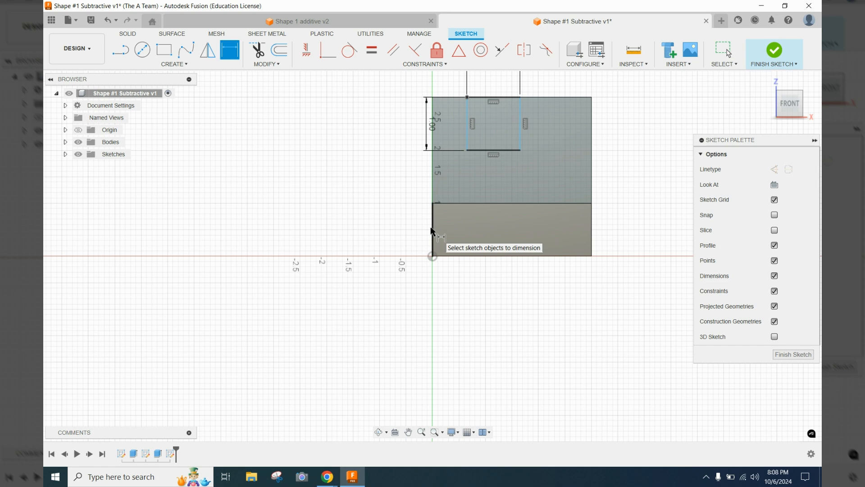
{"action": "left_click", "coordinate": [432, 191]}
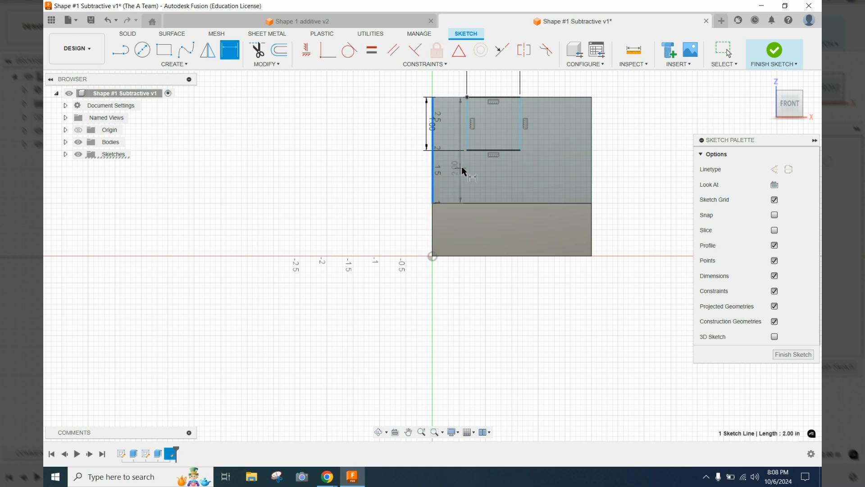
{"action": "left_click", "coordinate": [467, 137]}
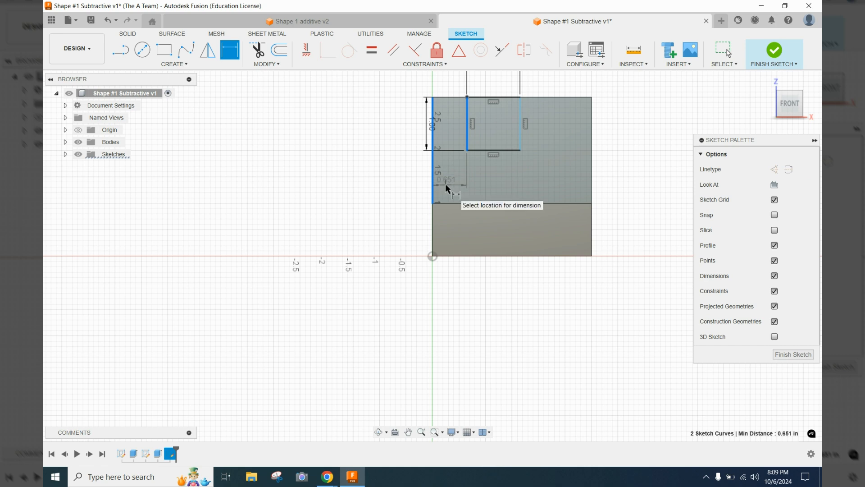
{"action": "left_click", "coordinate": [388, 181]}
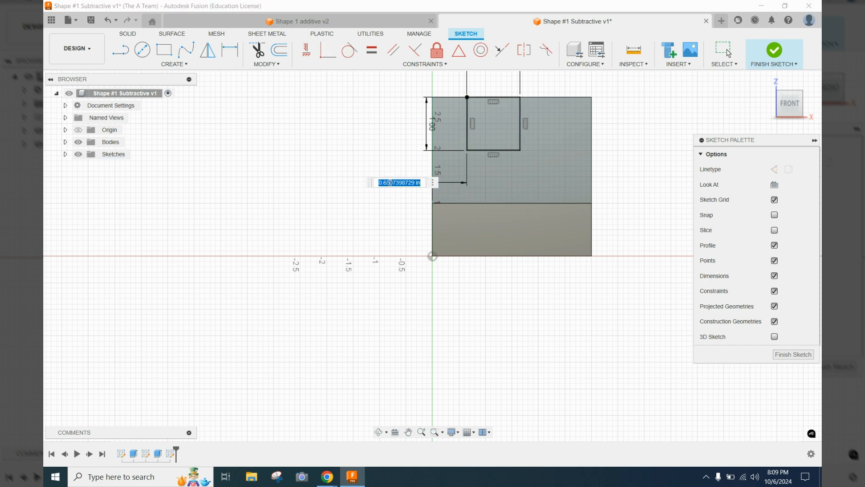
{"action": "type", "text": "1"}
{"action": "key", "text": "Return"}
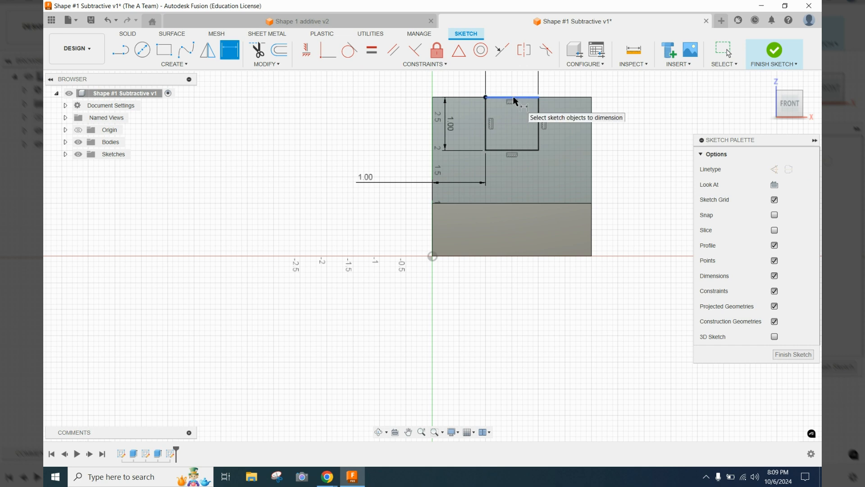
Finish the sketch and extrude the 1 in square as a Cut with extent All, flipped to pass through the upright wall.
{"action": "left_click", "coordinate": [777, 61]}
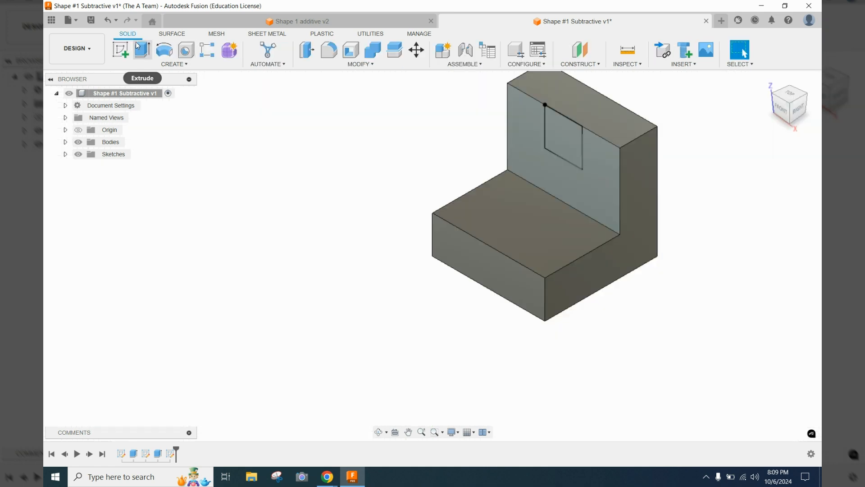
{"action": "left_click", "coordinate": [141, 49]}
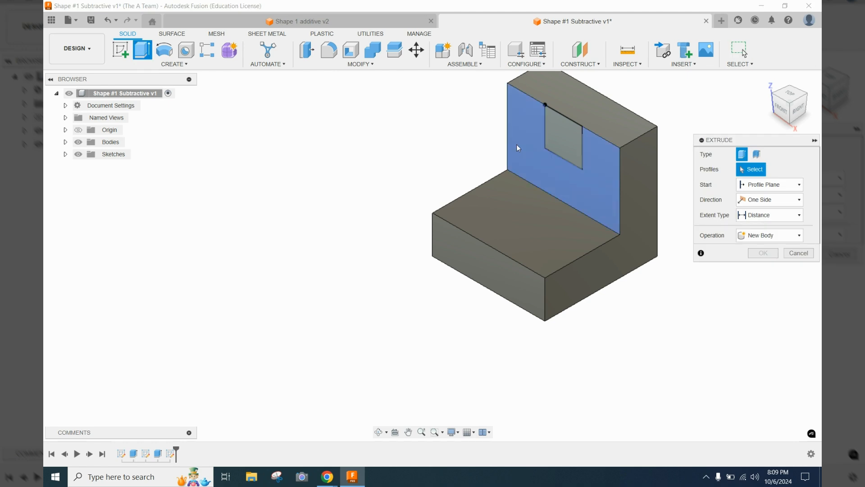
{"action": "left_click", "coordinate": [570, 144]}
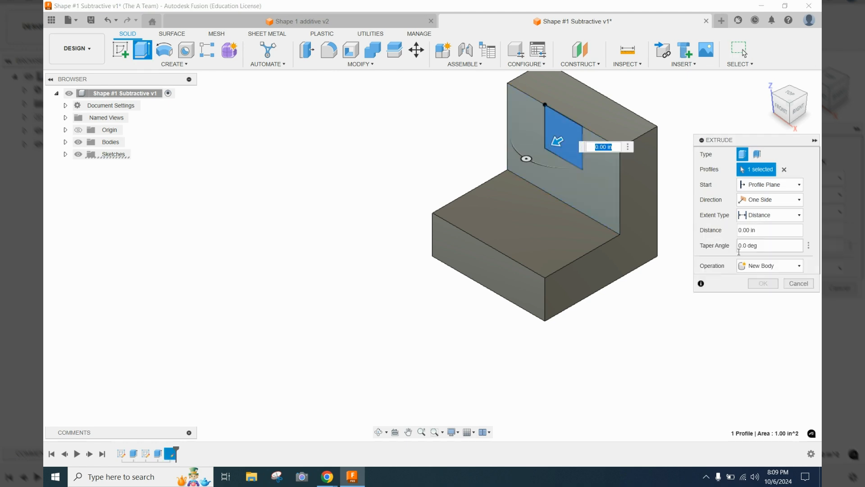
{"action": "left_click", "coordinate": [757, 268]}
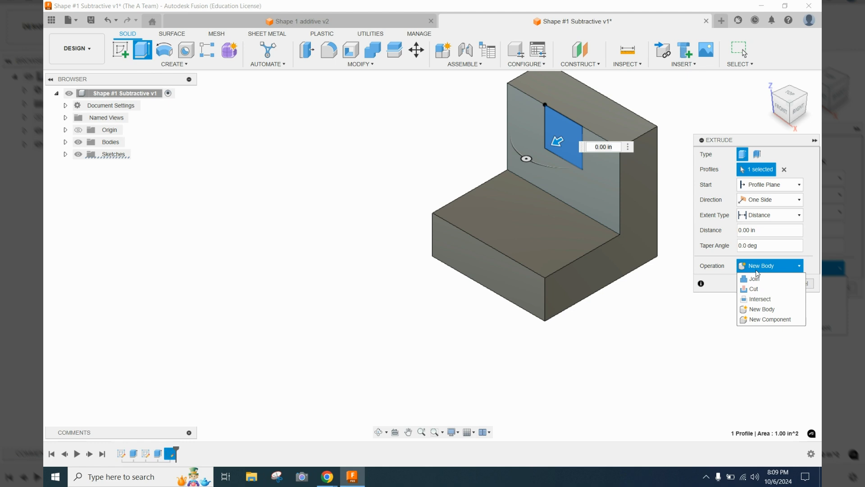
{"action": "left_click", "coordinate": [754, 288]}
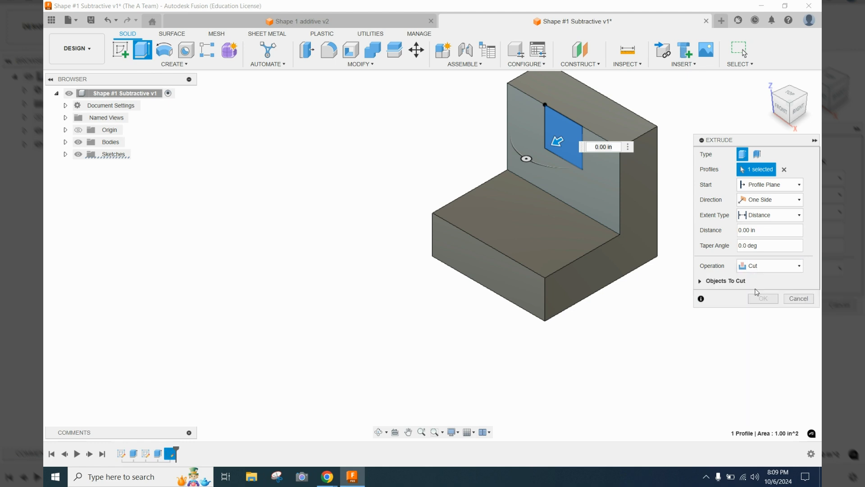
{"action": "left_click", "coordinate": [756, 214]}
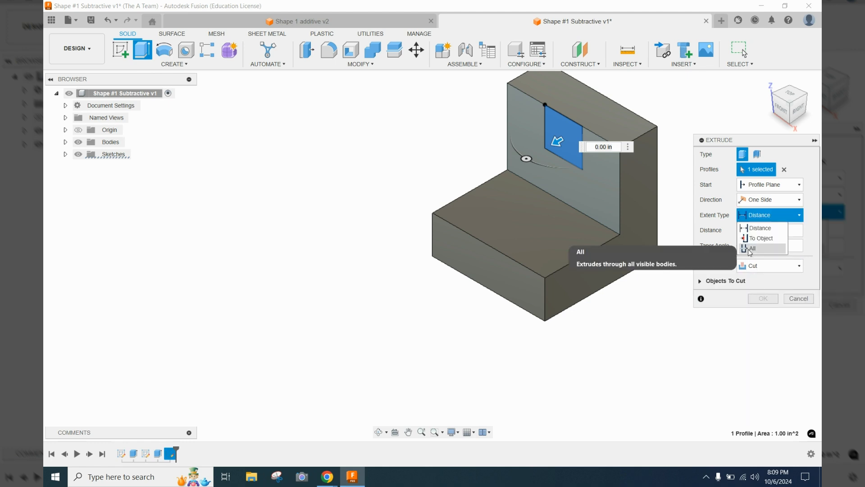
{"action": "left_click", "coordinate": [750, 249]}
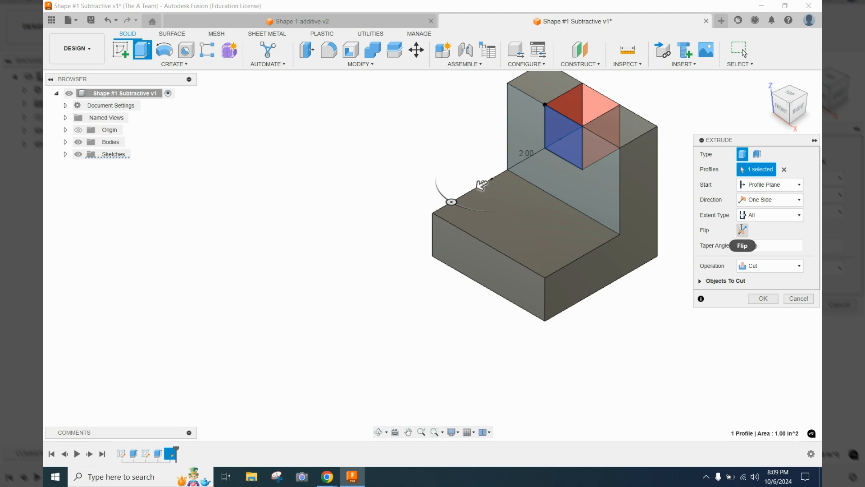
{"action": "left_click", "coordinate": [742, 229]}
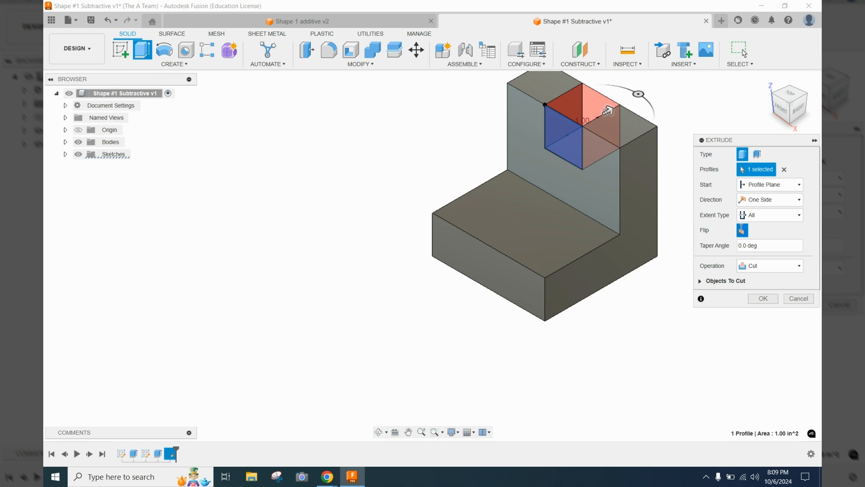
{"action": "left_click", "coordinate": [760, 298]}
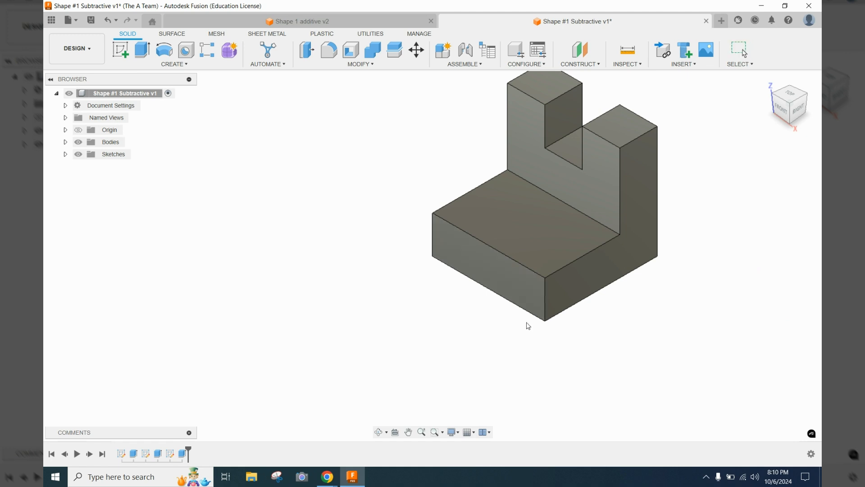
Play back the design history of the subtractive model and that of the Shape 1 additive design to compare them.
{"action": "middle_click_drag", "start_coordinate": [321, 213], "coordinate": [250, 262]}
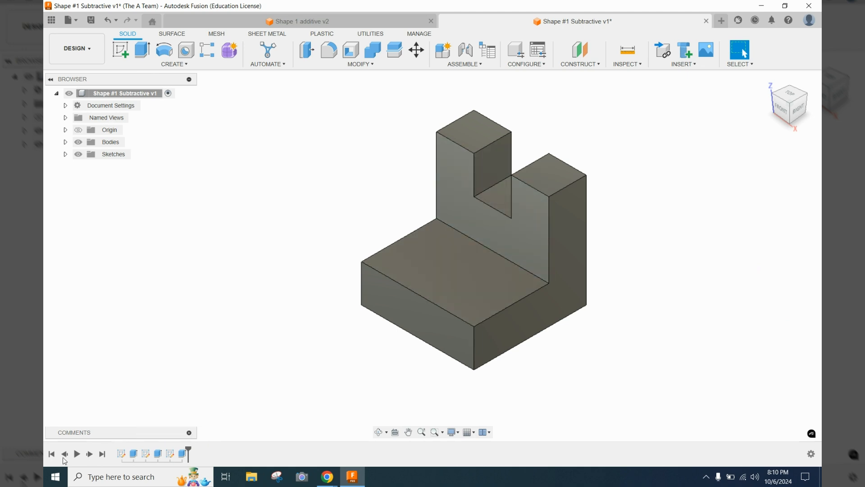
{"action": "left_click", "coordinate": [76, 458]}
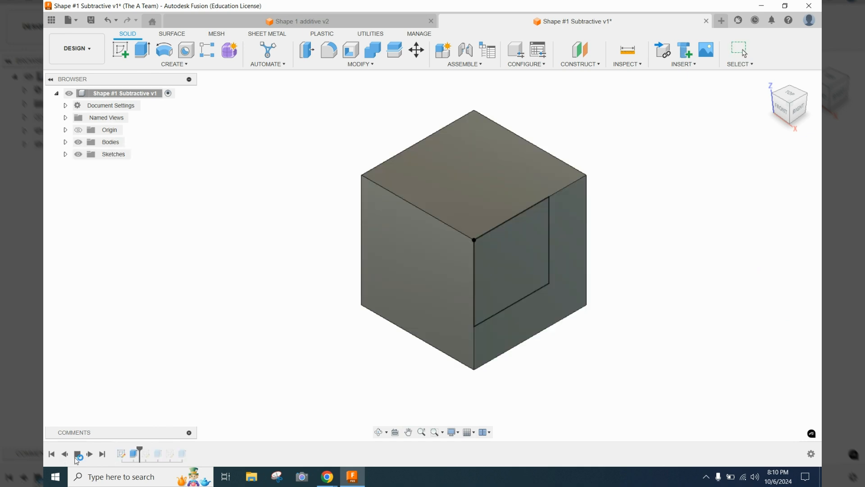
{"action": "left_click", "coordinate": [298, 25]}
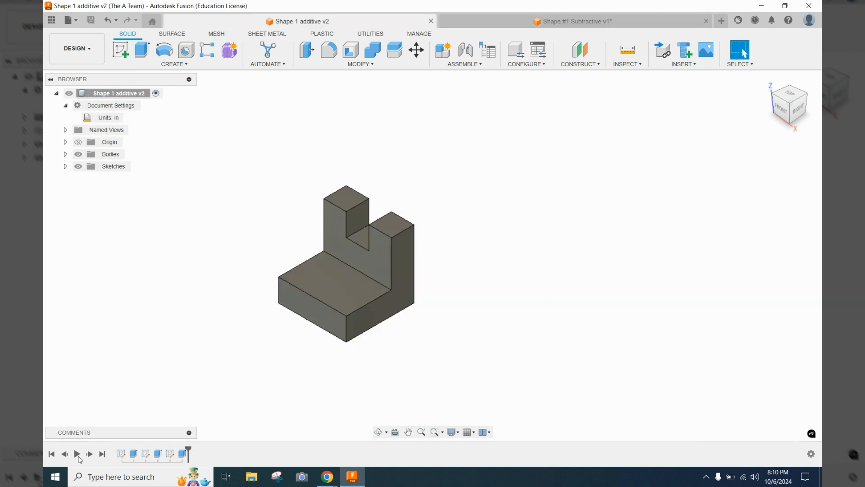
{"action": "left_click", "coordinate": [77, 454]}
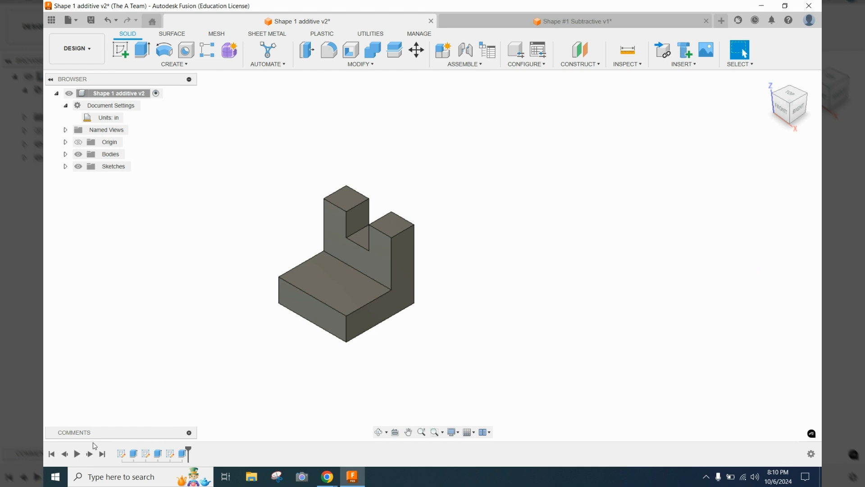
Reopen the additive design's base sketch, open its vertical dimension for editing, and finish the sketch.
{"action": "right_click", "coordinate": [122, 454]}
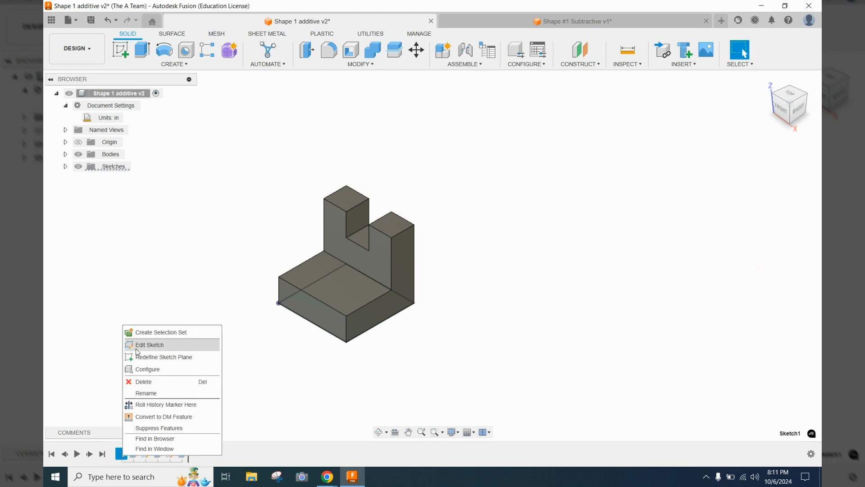
{"action": "left_click", "coordinate": [150, 345]}
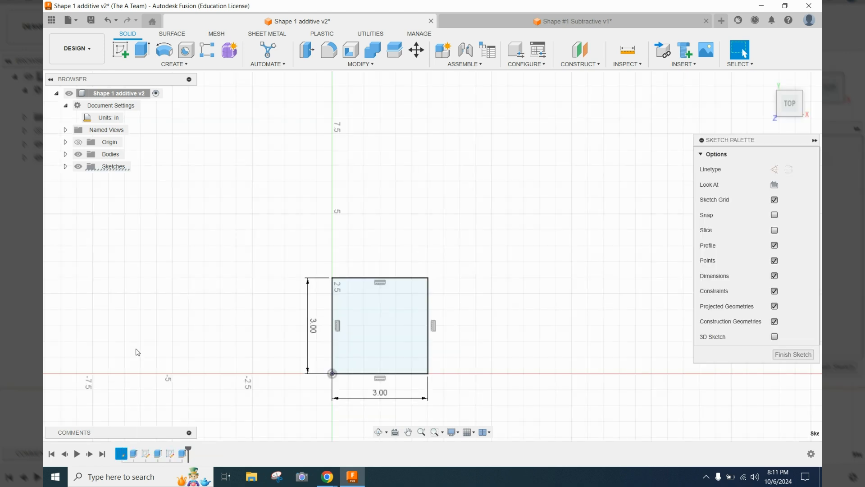
{"action": "double_click", "coordinate": [316, 335]}
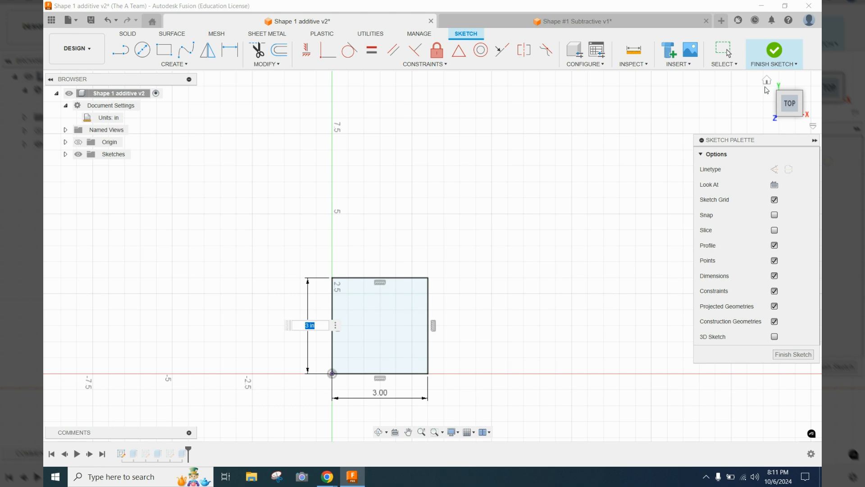
{"action": "left_click", "coordinate": [780, 57]}
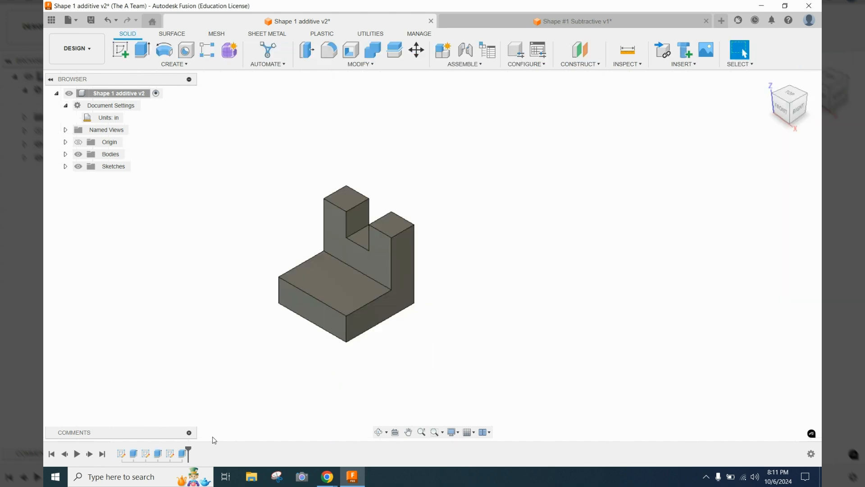
Reopen the additive design's base extrusion to review its feature settings, and close it.
{"action": "left_click", "coordinate": [131, 456]}
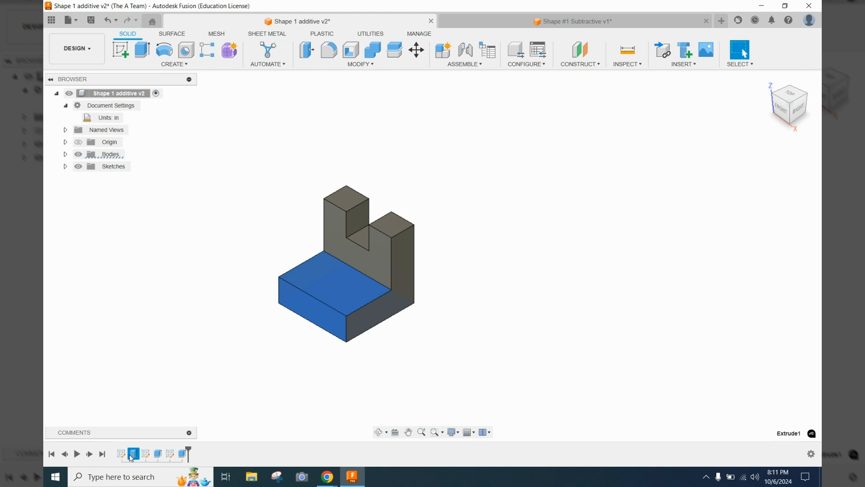
{"action": "right_click", "coordinate": [131, 457]}
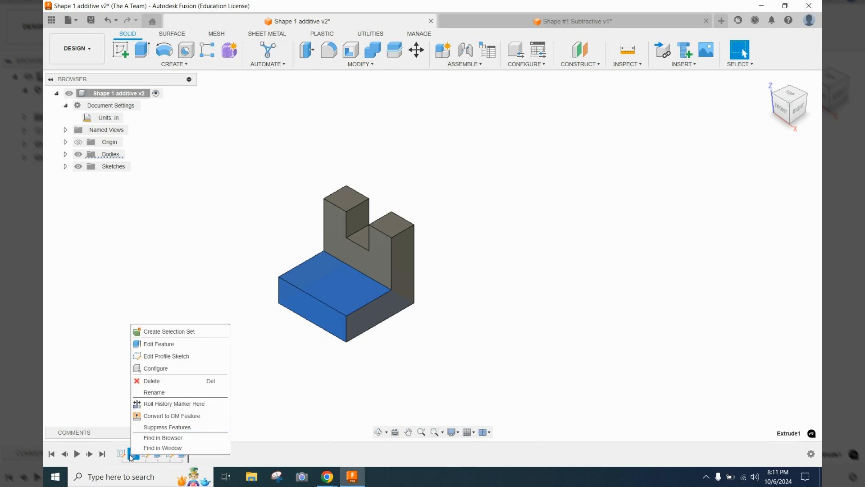
{"action": "left_click", "coordinate": [172, 348]}
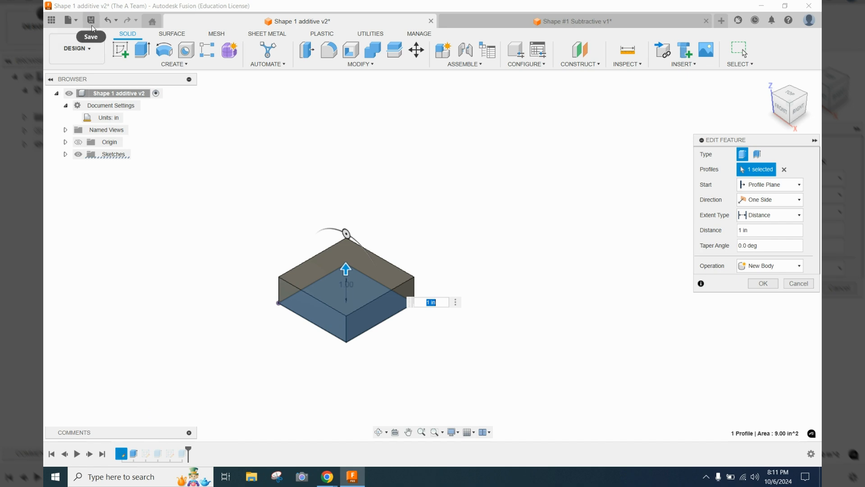
{"action": "key", "text": "Return"}
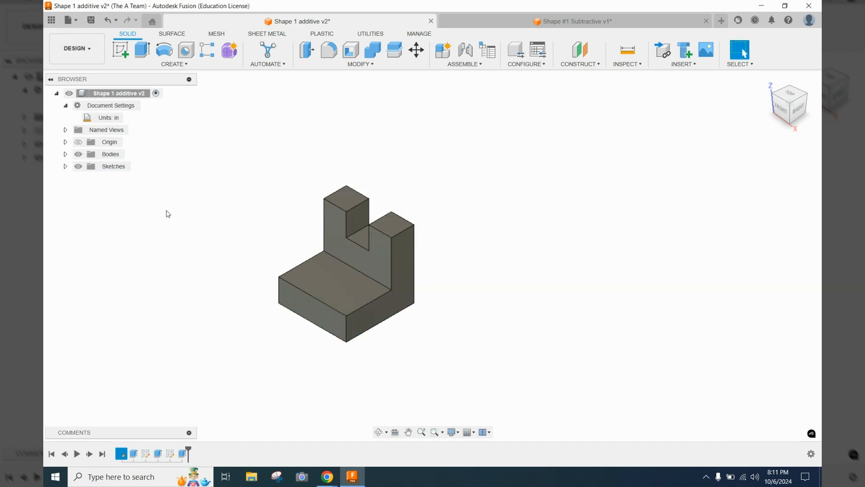
{"action": "left_click", "coordinate": [166, 211]}
Switch back to the Shape #1 Subtractive design and save it with the version description "User Saved".
{"action": "left_click", "coordinate": [520, 23]}
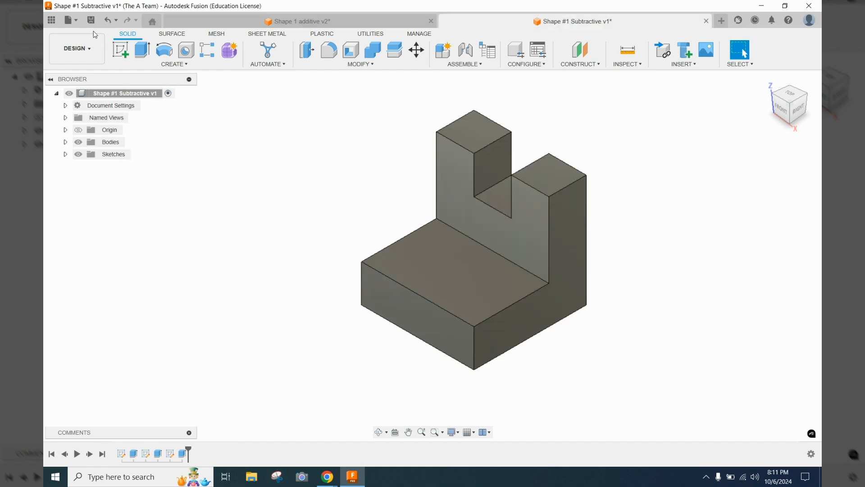
{"action": "left_click", "coordinate": [99, 20]}
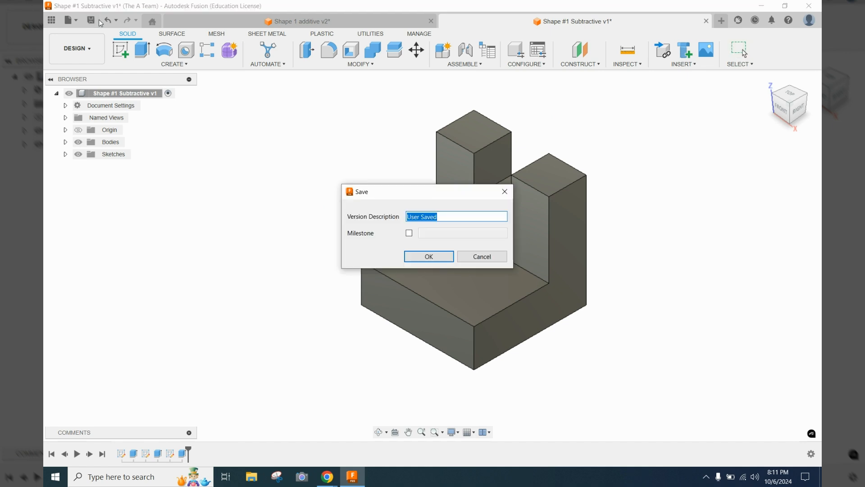
{"action": "left_click", "coordinate": [429, 257]}
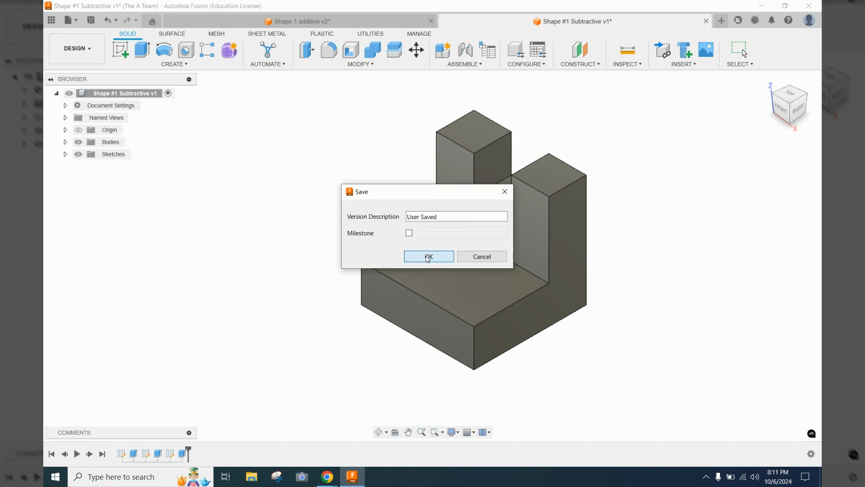
{"action": "left_click", "coordinate": [324, 483]}
{"action": "left_click", "coordinate": [377, 448]}
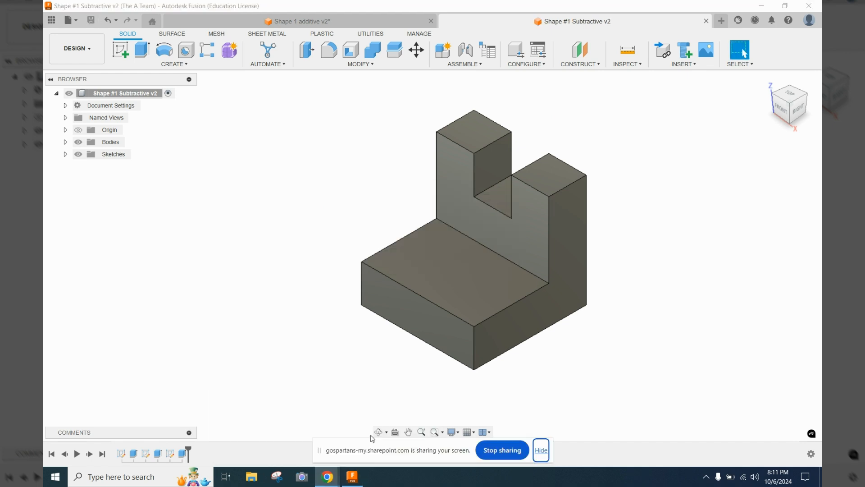